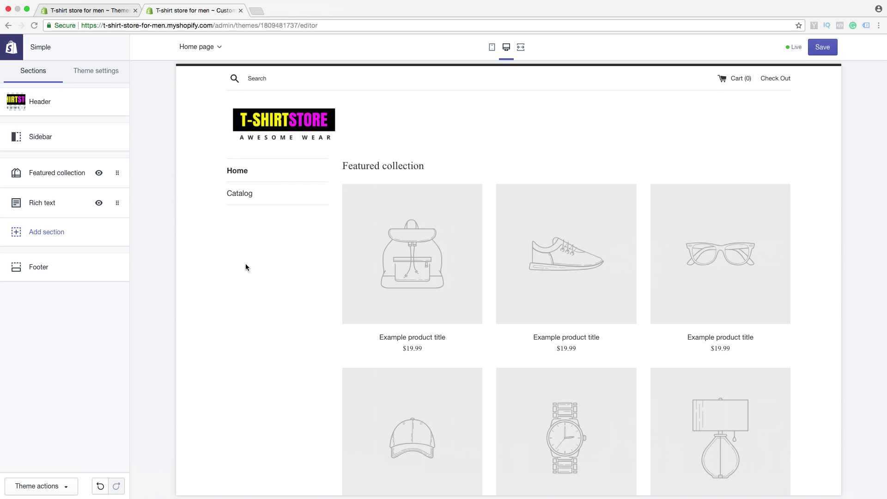
Head back to the store admin from the theme editor, prompting the unsaved-changes warning.
click(10, 50)
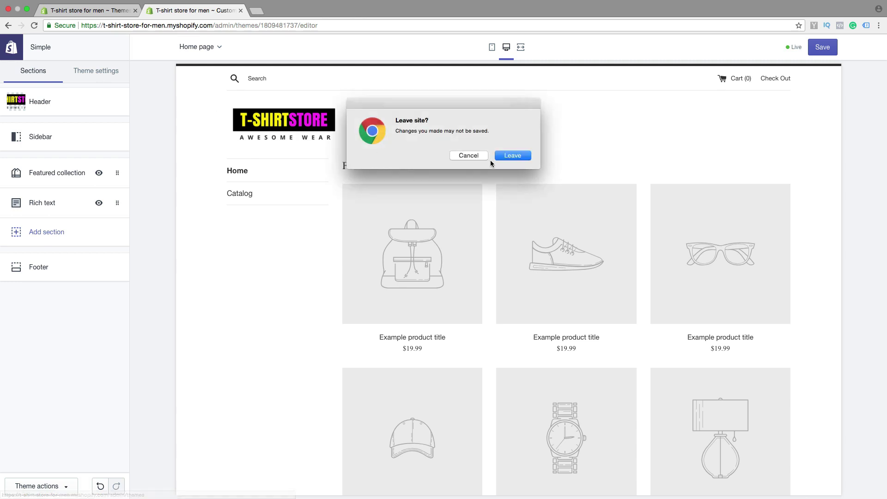
Leave the editor, reopen the Simple theme's customizer, and add a two-slide Slideshow section.
click(506, 157)
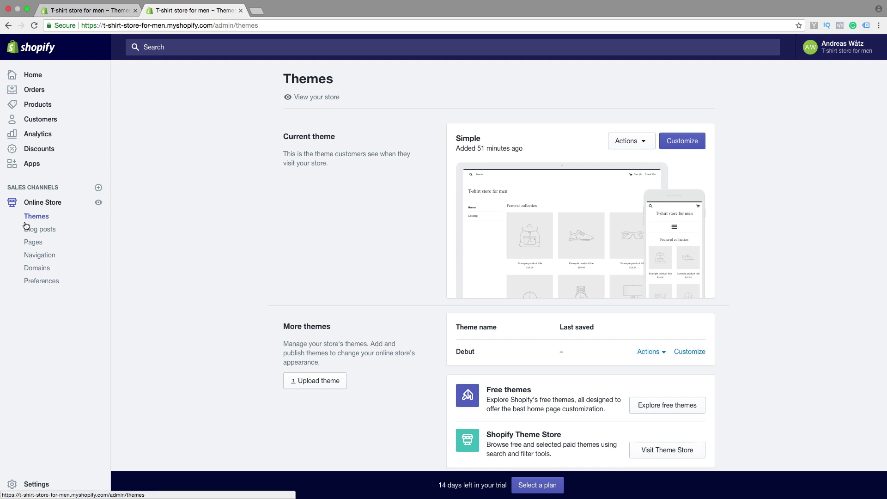
click(687, 146)
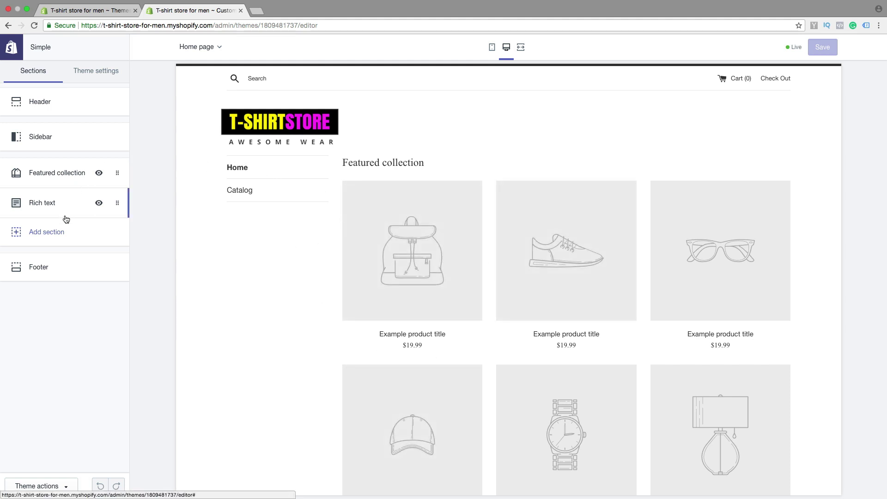
click(47, 232)
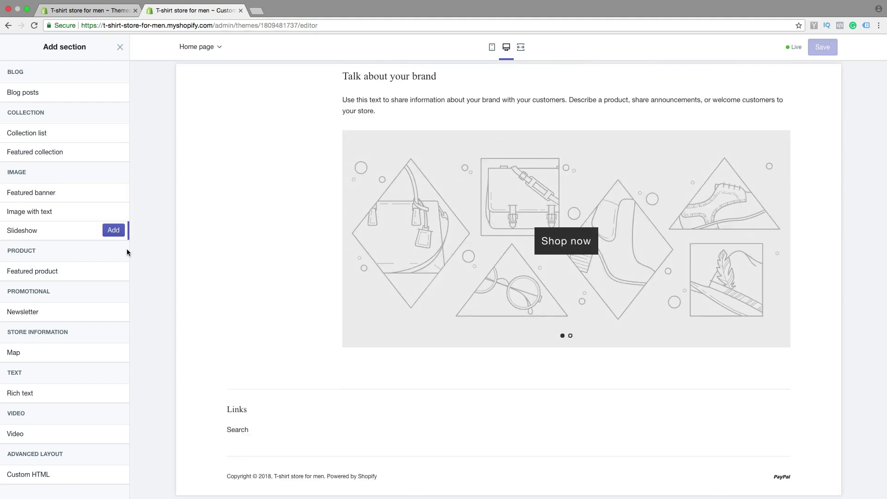
click(113, 230)
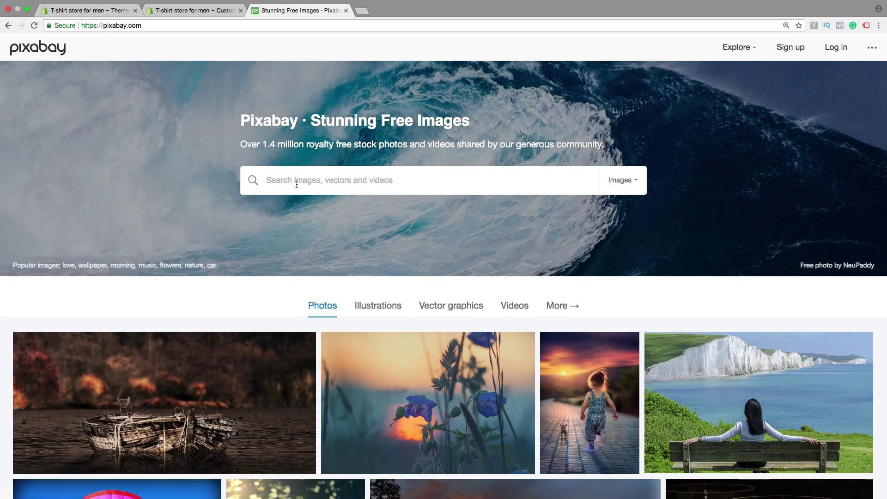
Search Pixabay for 't-shirts' images.
click(296, 184)
text(t-shirts)
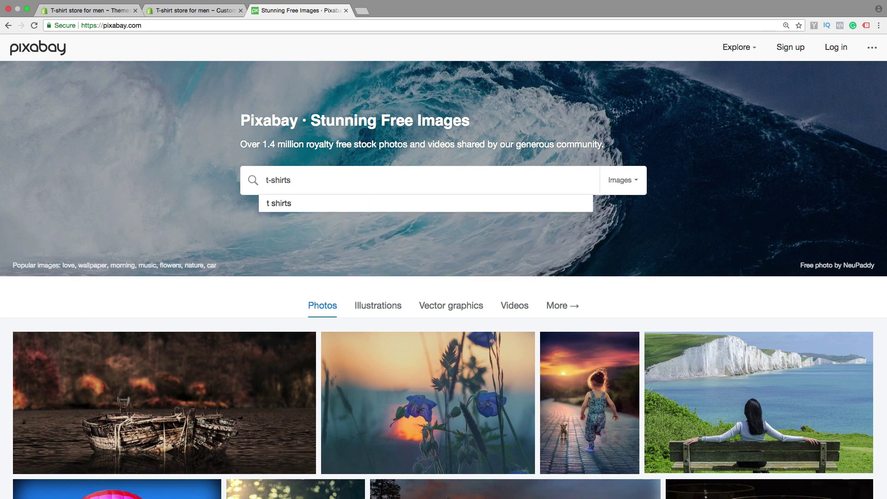
key(Return)
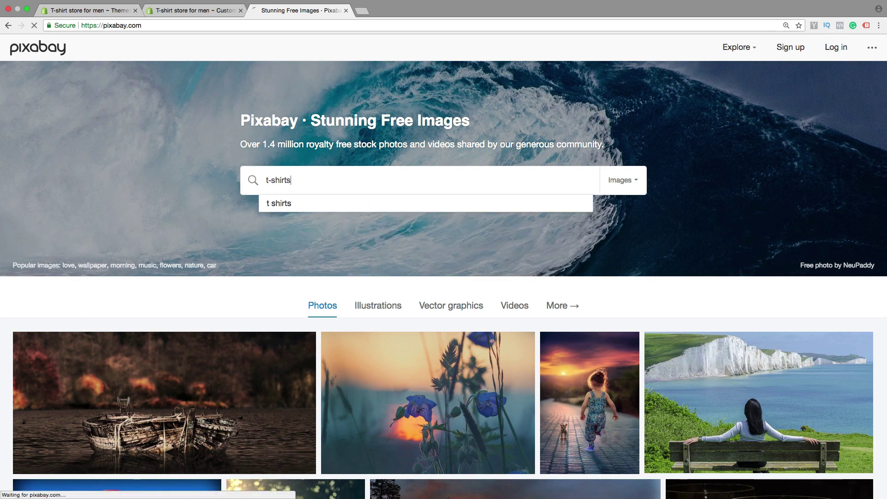
Browse the t-shirts results to find the black-and-white t-shirt shelves photo.
scroll(262, 314, down, 3)
scroll(262, 314, up, 3)
scroll(261, 314, down, 3)
scroll(262, 314, down, 2)
scroll(262, 313, down, 4)
scroll(263, 314, down, 6)
scroll(263, 314, down, 5)
scroll(262, 314, down, 6)
scroll(260, 315, down, 4)
scroll(261, 314, down, 4)
scroll(261, 316, down, 4)
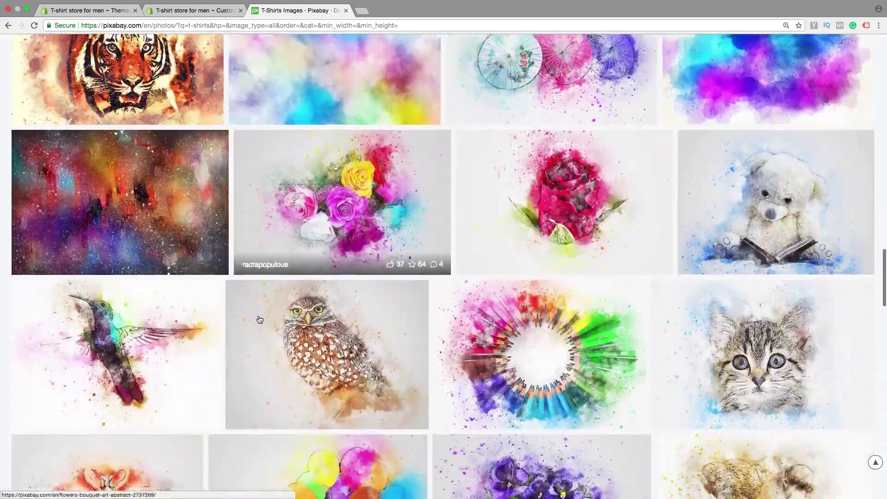
scroll(260, 318, down, 6)
scroll(259, 320, up, 10)
scroll(259, 319, up, 5)
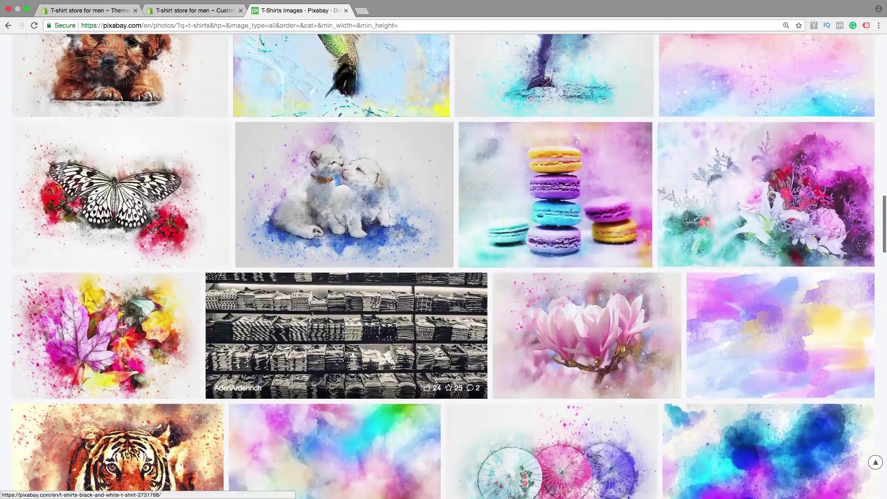
Open the black-and-white t-shirt shelves photo and download it at 1280×572.
click(336, 345)
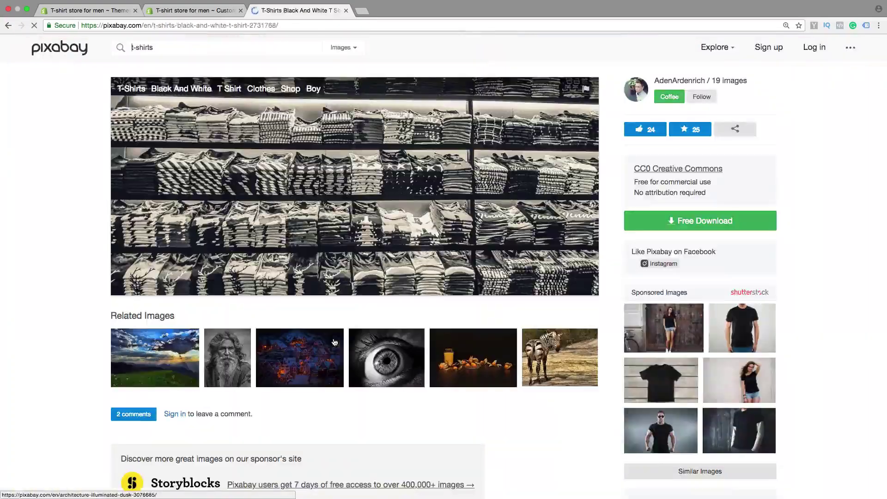
click(665, 222)
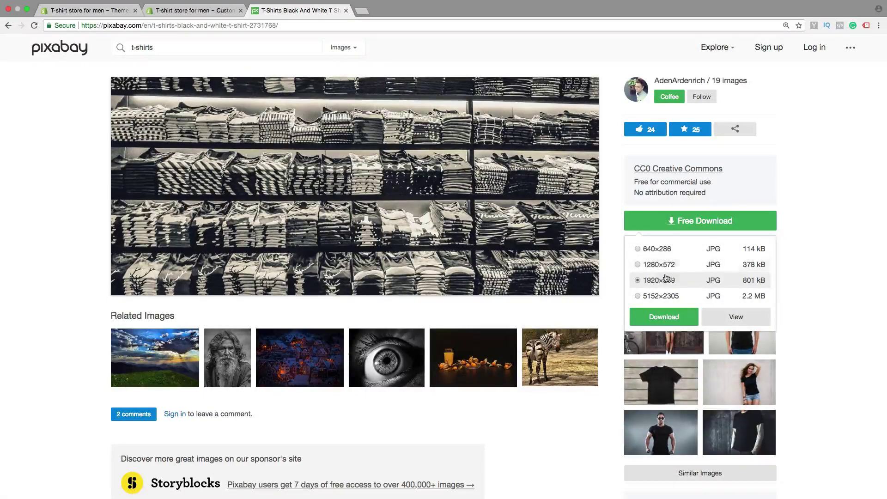
click(639, 265)
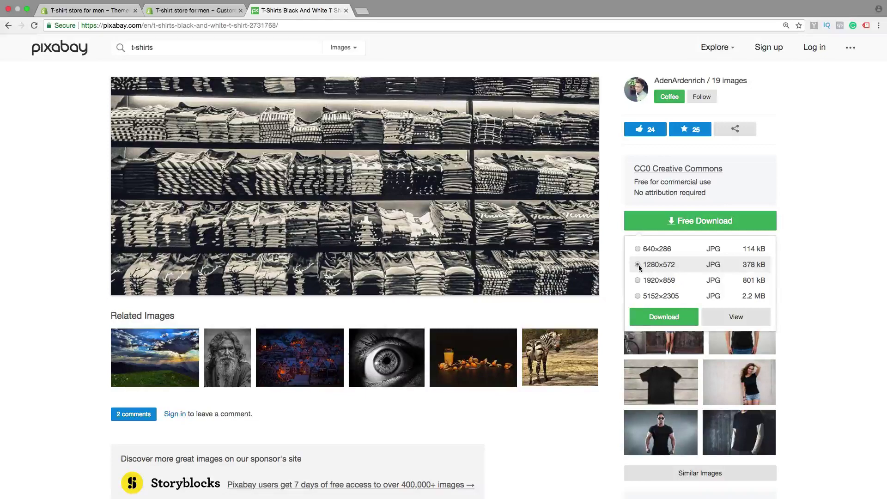
click(663, 316)
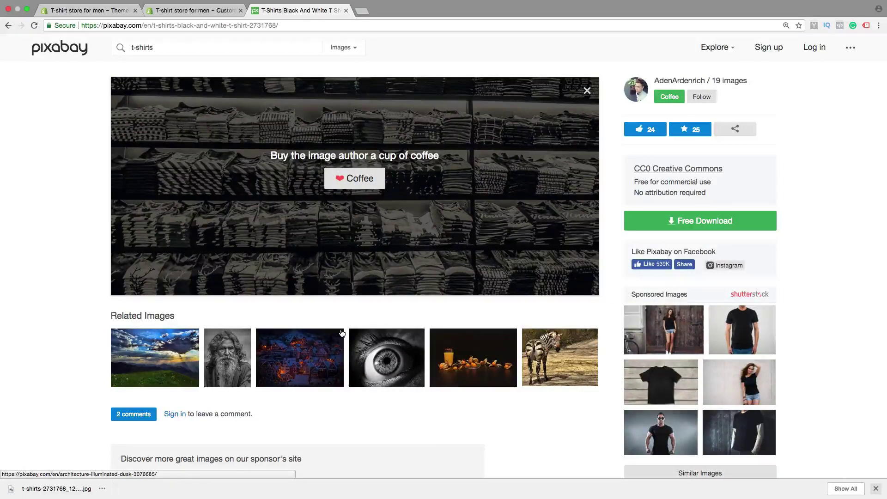
Return to the t-shirts results and browse through the first two pages.
click(9, 28)
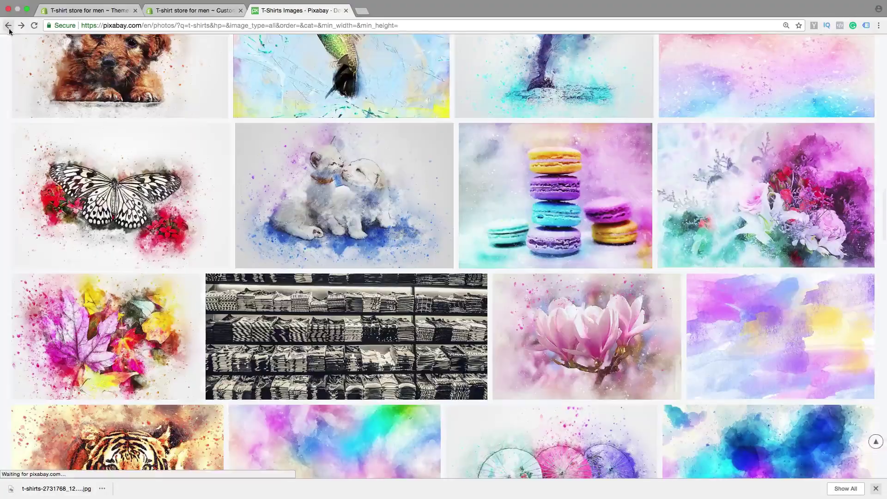
scroll(331, 352, down, 3)
scroll(331, 352, down, 5)
scroll(331, 352, down, 6)
scroll(331, 352, down, 5)
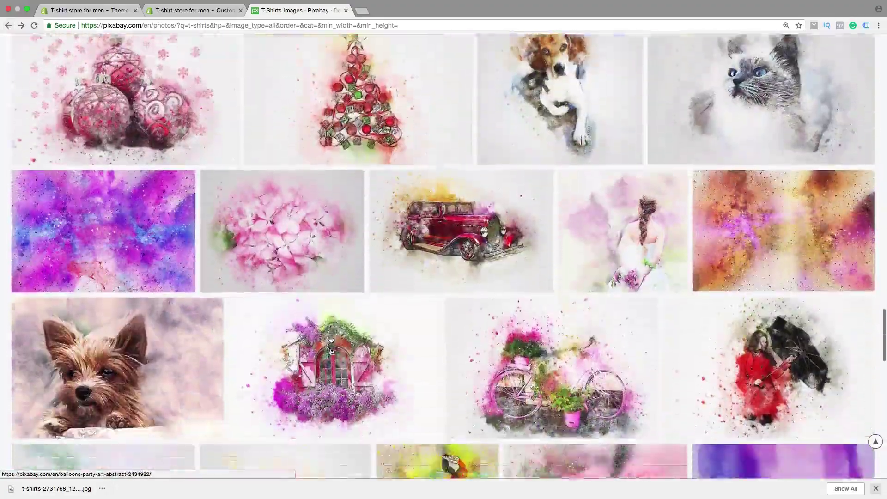
scroll(324, 315, down, 5)
scroll(314, 258, down, 5)
scroll(298, 184, down, 5)
scroll(297, 183, down, 3)
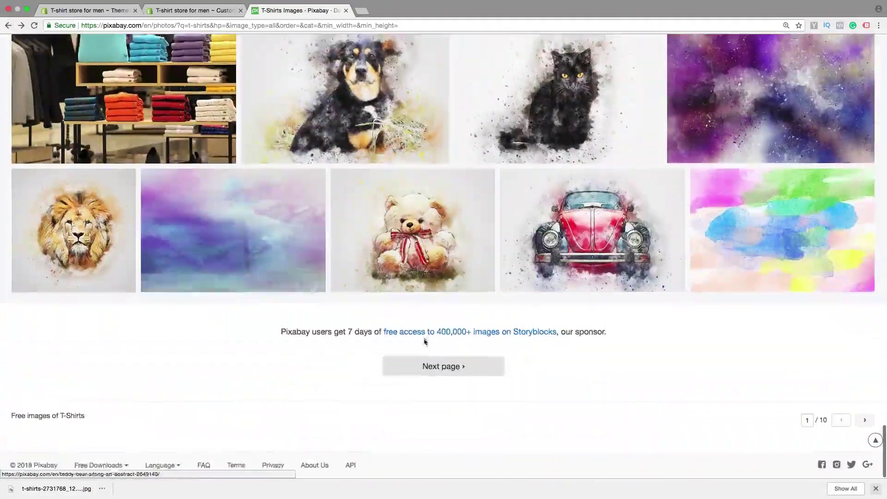
click(471, 368)
scroll(403, 341, down, 4)
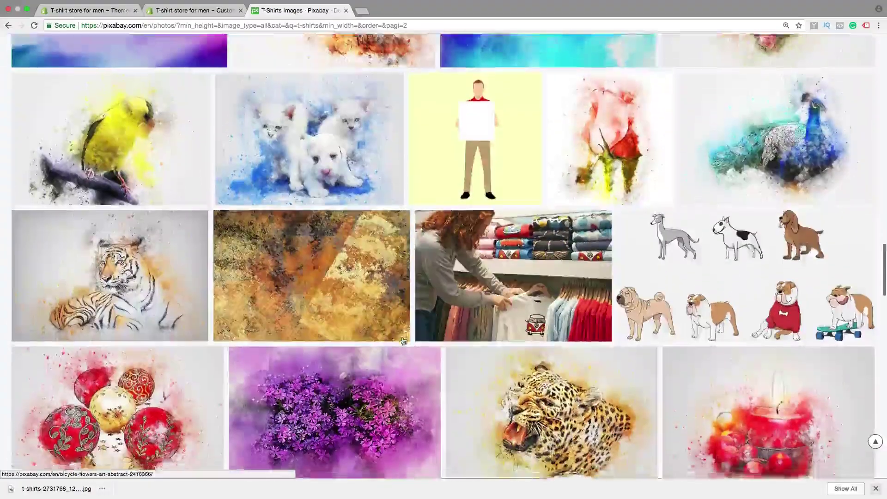
scroll(404, 341, down, 6)
scroll(403, 341, down, 6)
scroll(403, 342, down, 5)
scroll(403, 341, down, 4)
scroll(402, 341, down, 6)
scroll(400, 340, down, 3)
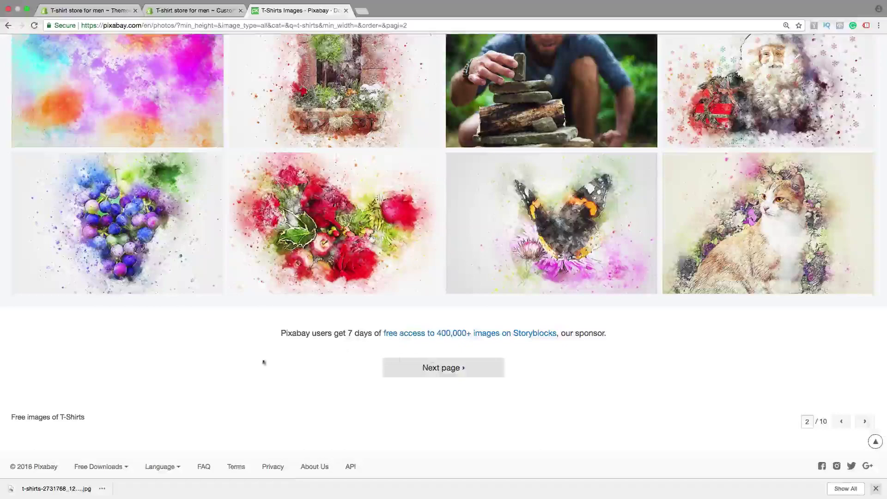
On the third results page, download the colourful stacked t-shirts photo as a JPG.
click(433, 367)
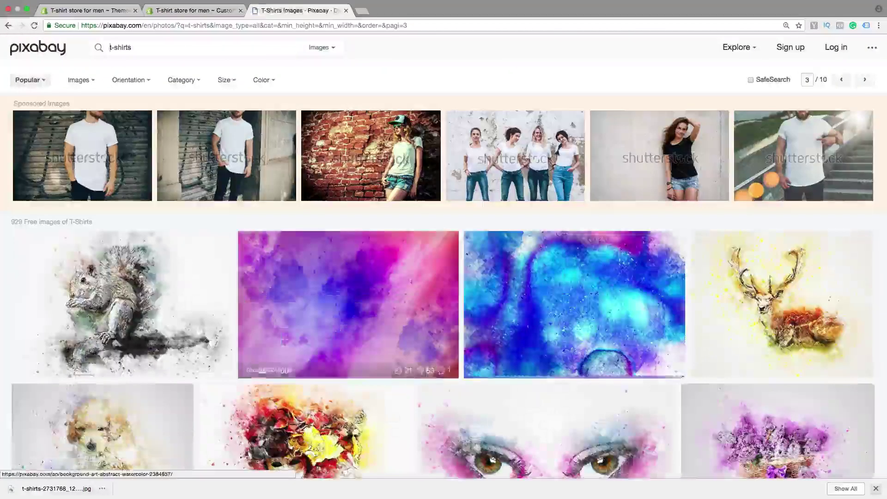
scroll(448, 342, down, 5)
scroll(448, 342, down, 4)
scroll(448, 343, down, 5)
scroll(448, 342, down, 4)
scroll(448, 343, down, 5)
scroll(448, 342, down, 5)
scroll(448, 342, down, 5)
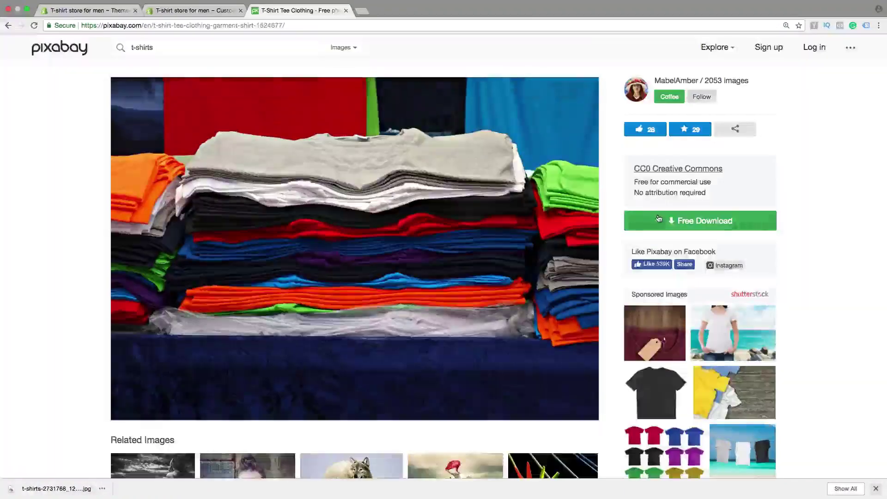
click(657, 225)
click(662, 317)
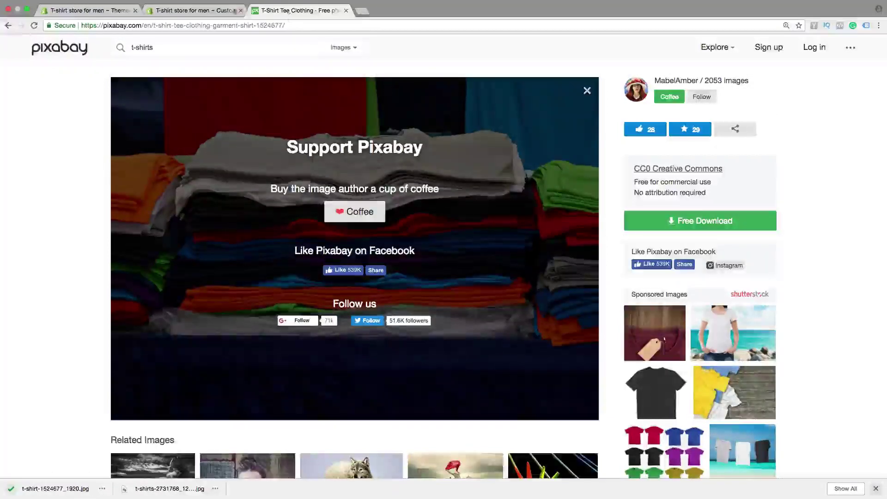
Upload the downloaded black-and-white t-shirt shelves photo and set it as slide one's image.
click(205, 11)
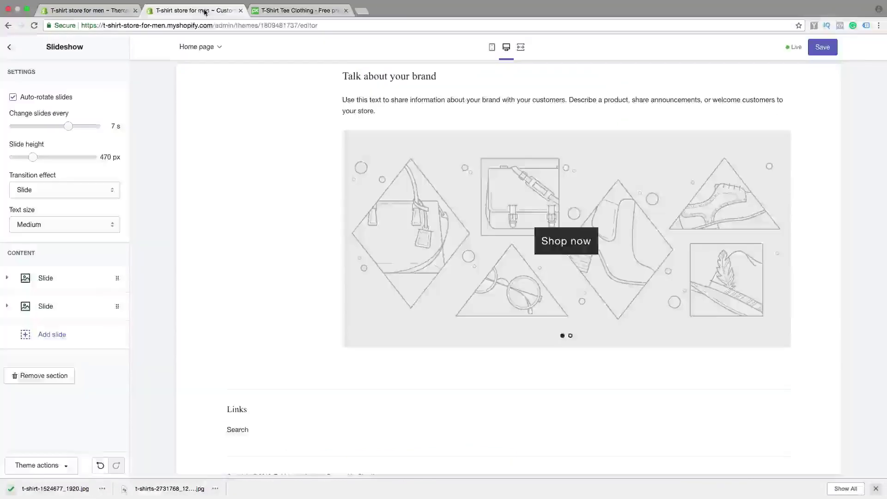
click(50, 278)
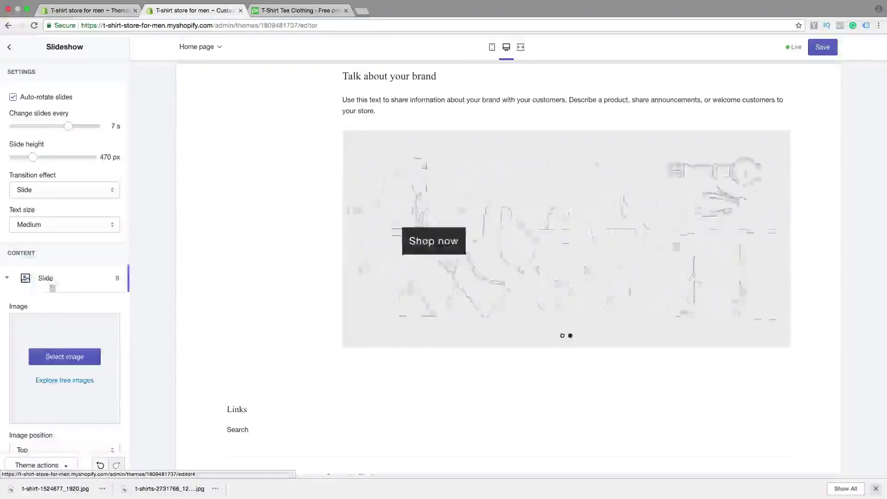
scroll(53, 293, down, 5)
click(59, 192)
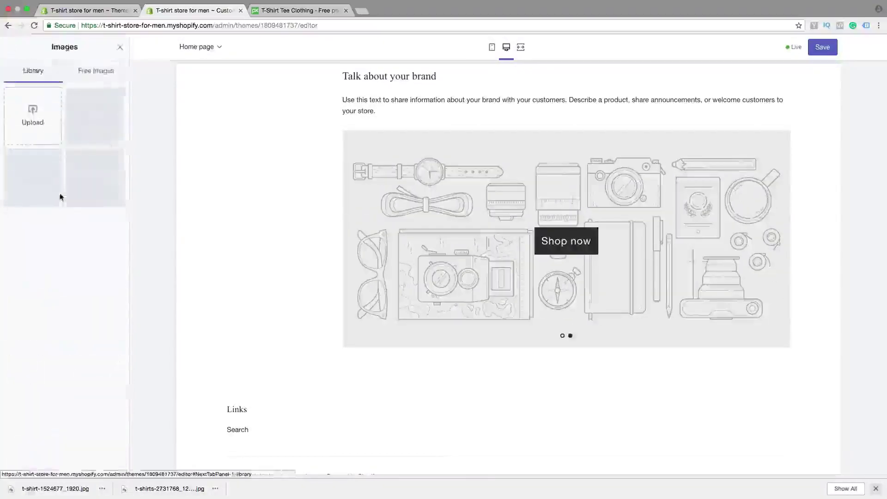
click(28, 119)
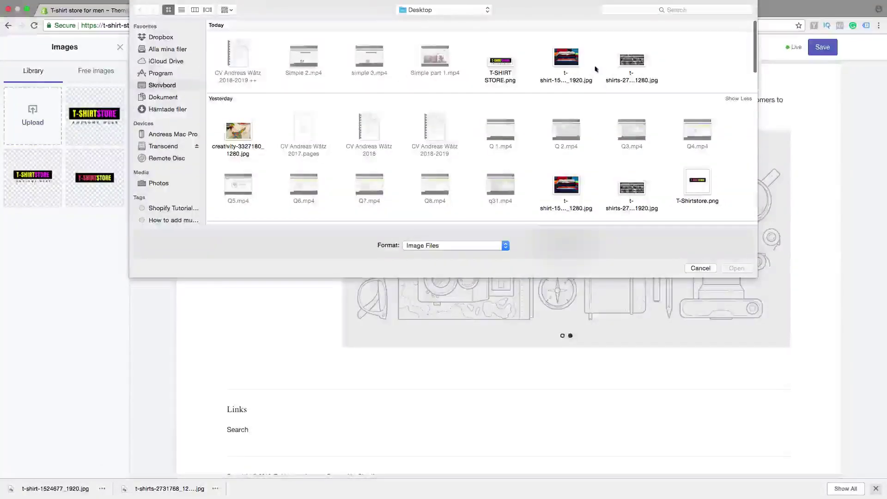
click(631, 69)
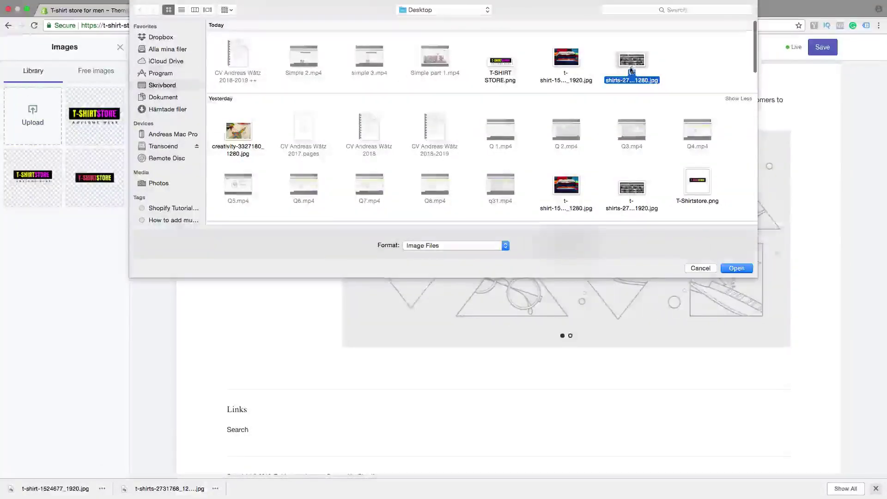
click(736, 268)
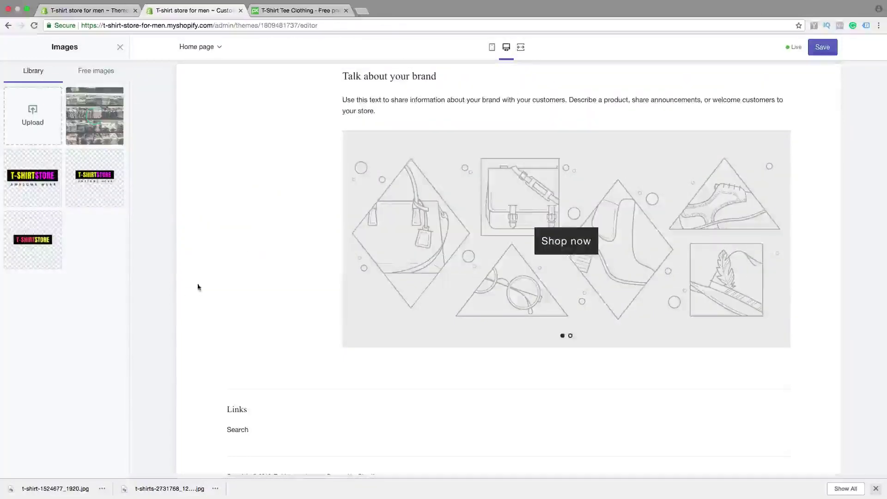
click(95, 115)
click(108, 466)
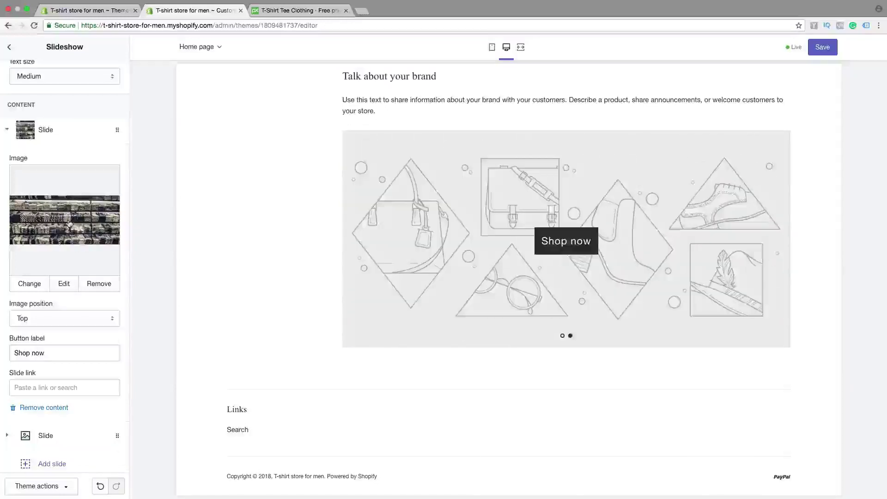
Enter 'T-shirt store for men' as the first slide image's alt text and save.
click(63, 284)
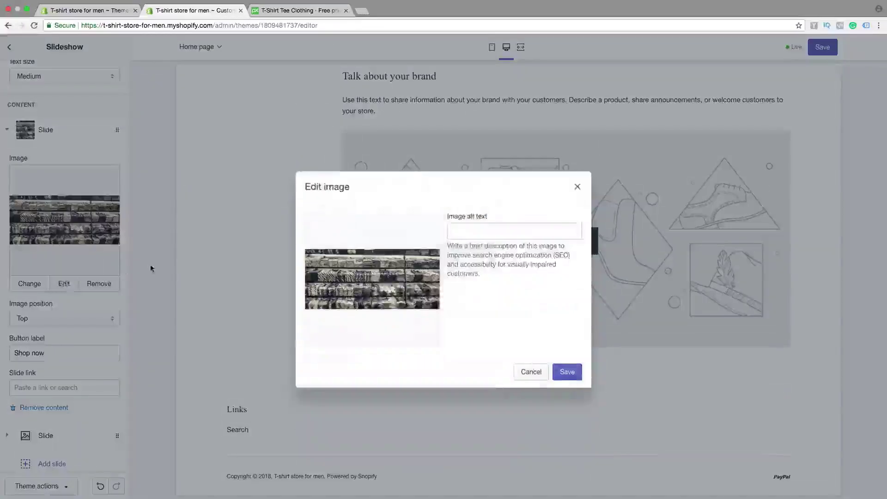
click(466, 230)
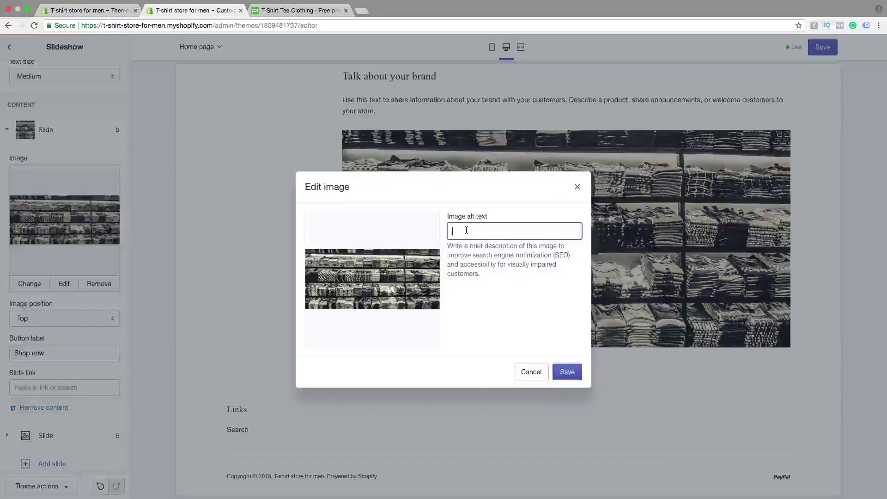
text(T)
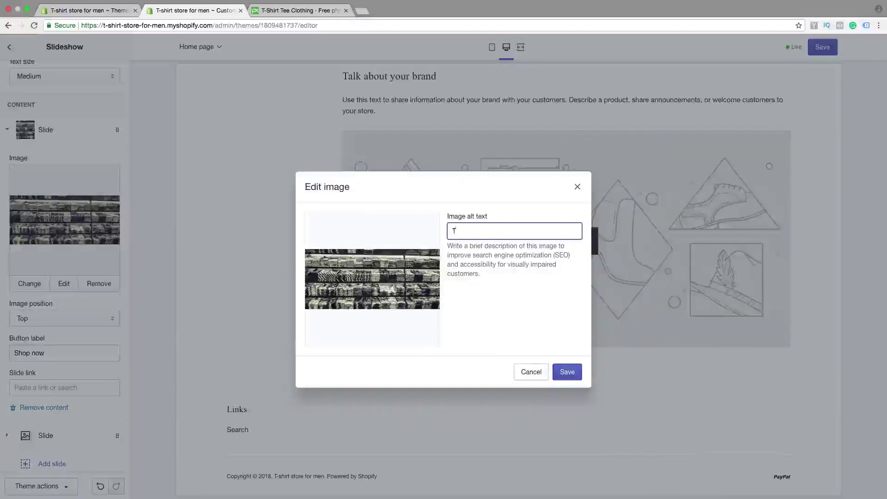
text(-shirt s)
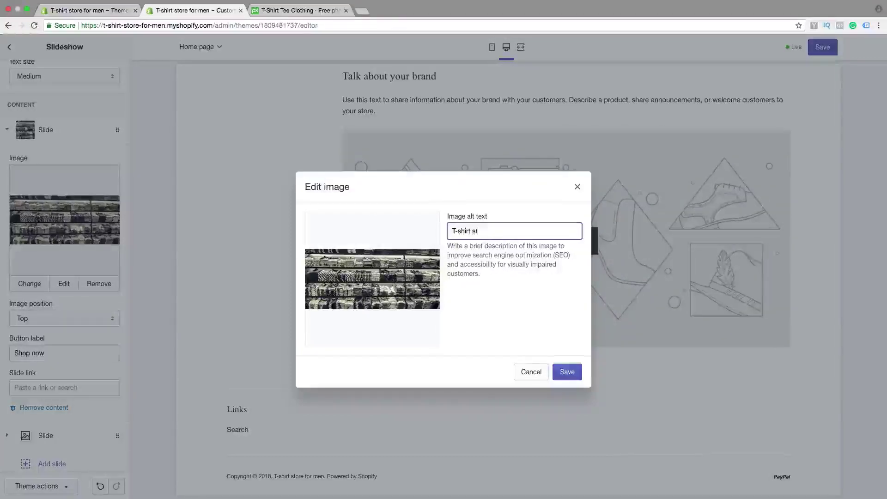
text(tore for men)
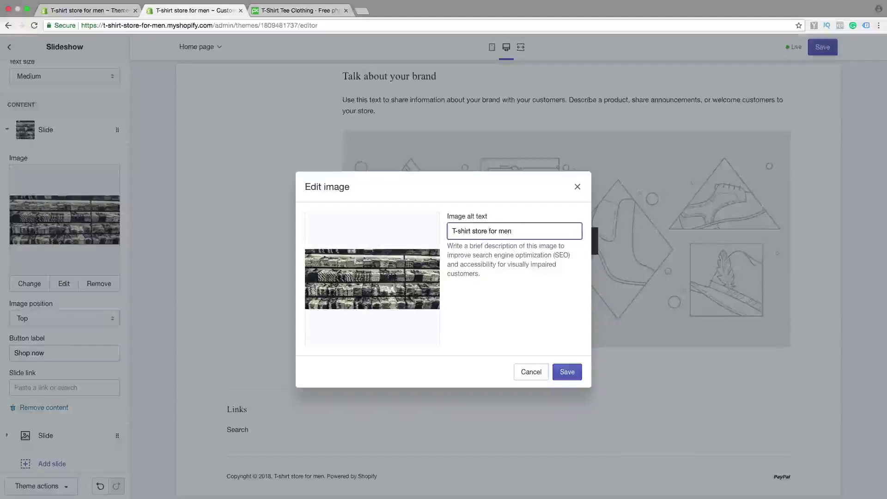
click(567, 372)
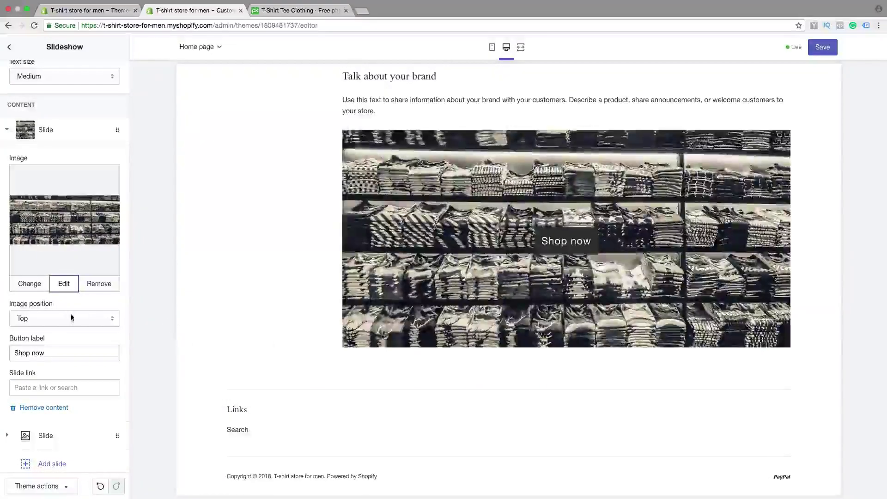
Set the first slide's image position to Bottom.
scroll(51, 312, down, 1)
click(44, 309)
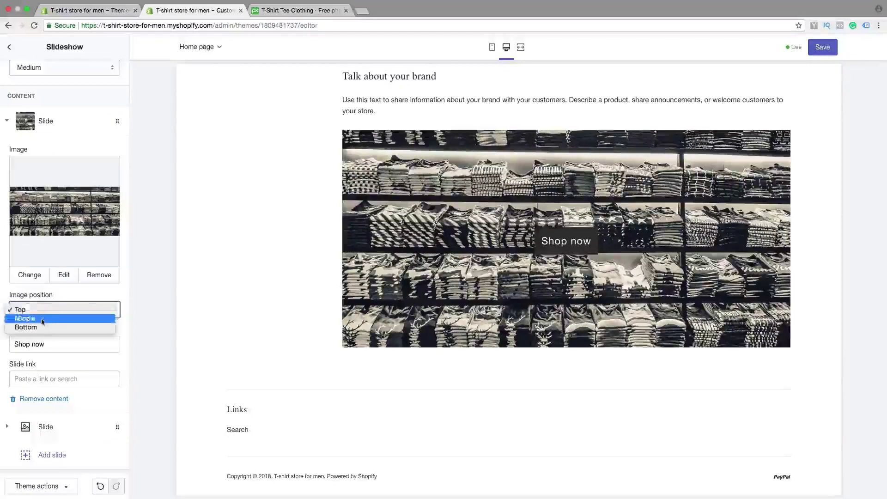
click(41, 318)
click(49, 314)
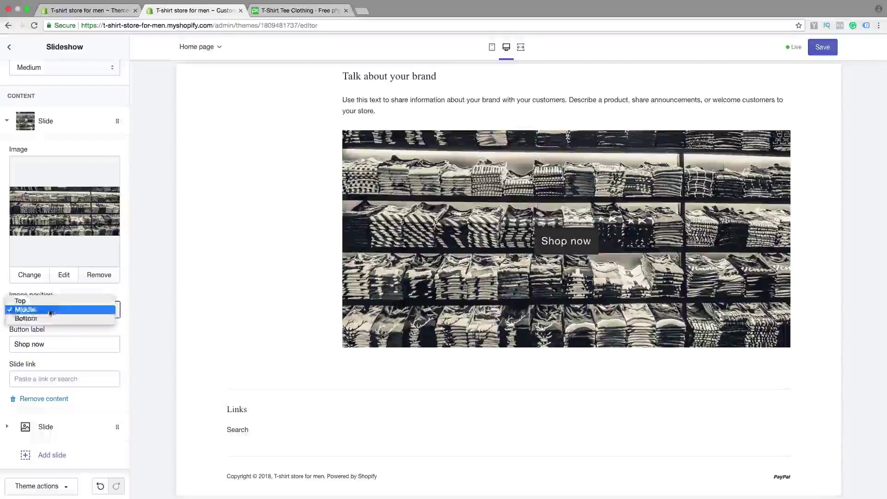
click(45, 319)
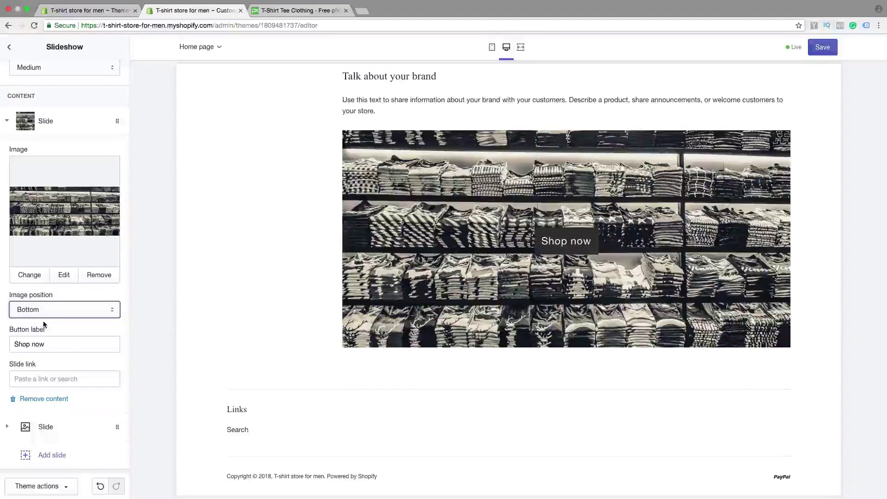
Change the first slide's button label to 'Now 10% Off - Buy Now'.
scroll(66, 329, down, 2)
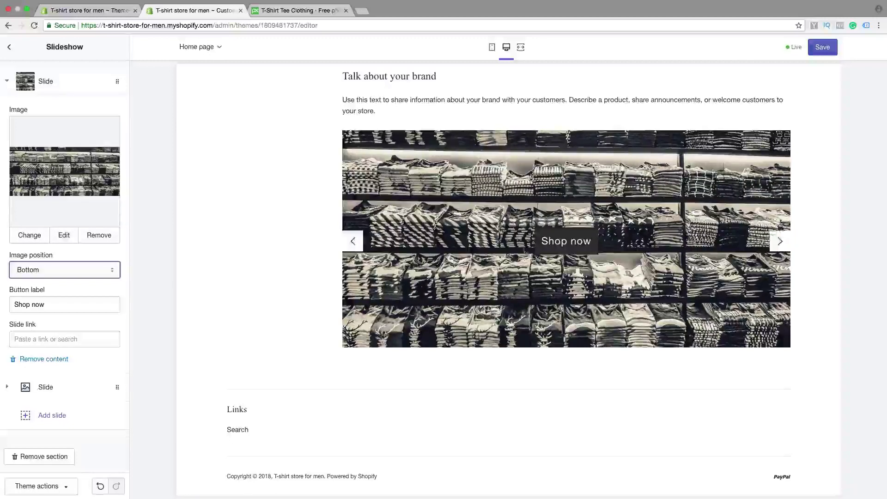
drag(58, 305, 1, 302)
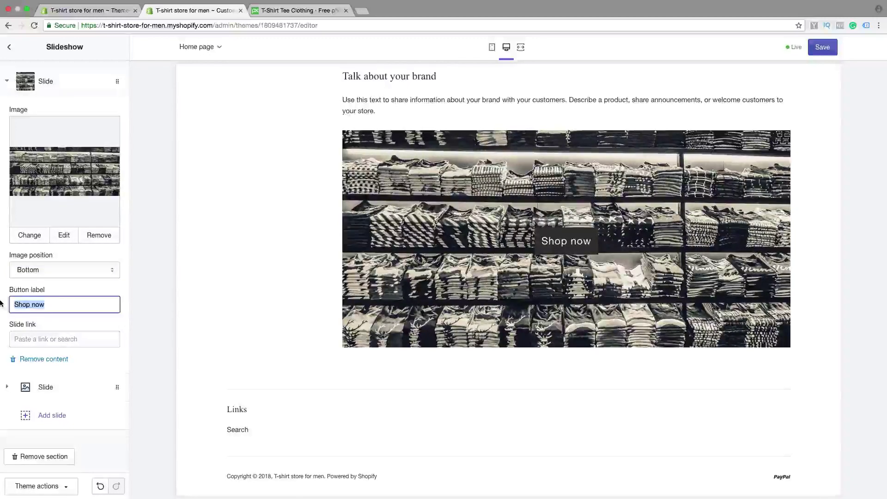
key(BackSpace)
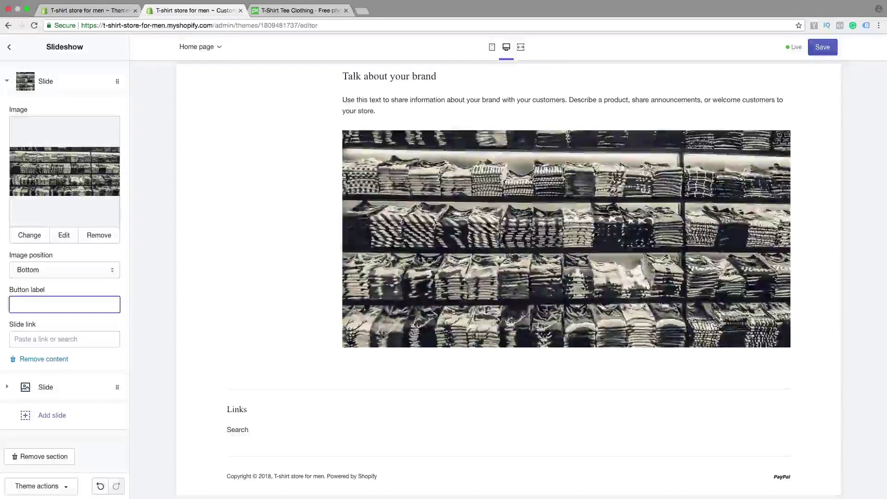
text(G)
key(BackSpace)
text(Now 10)
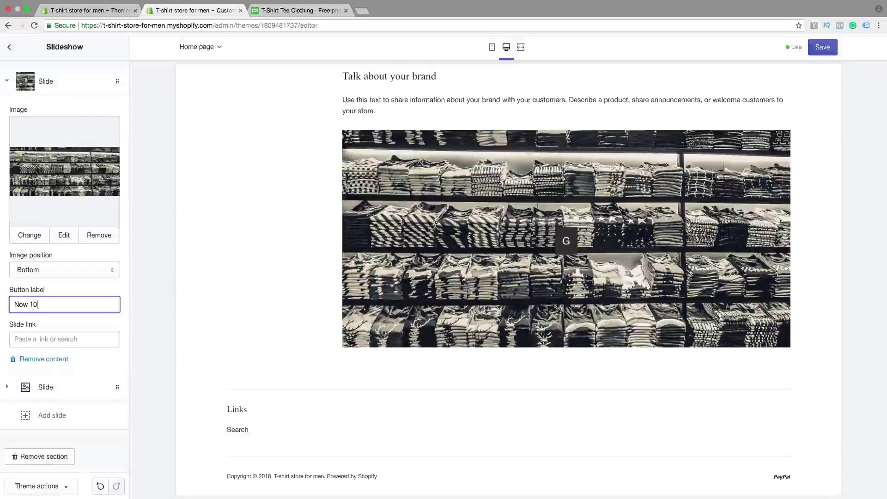
text(% Off)
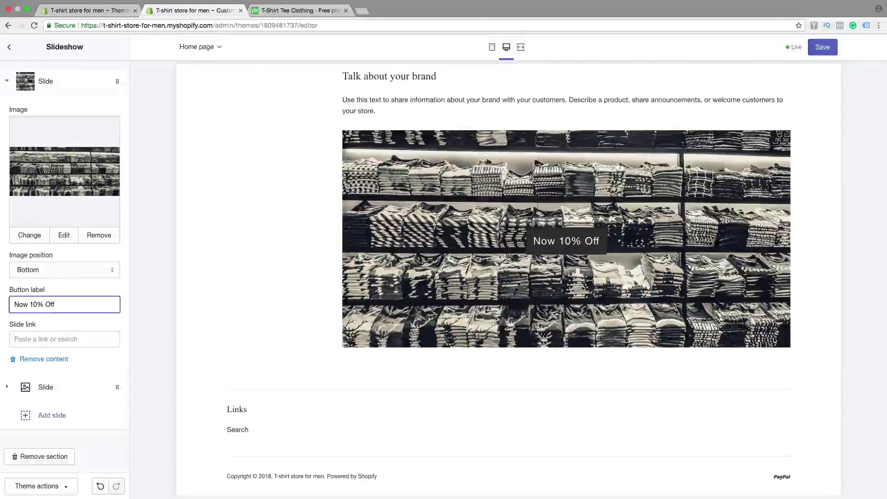
text( - Buy Now)
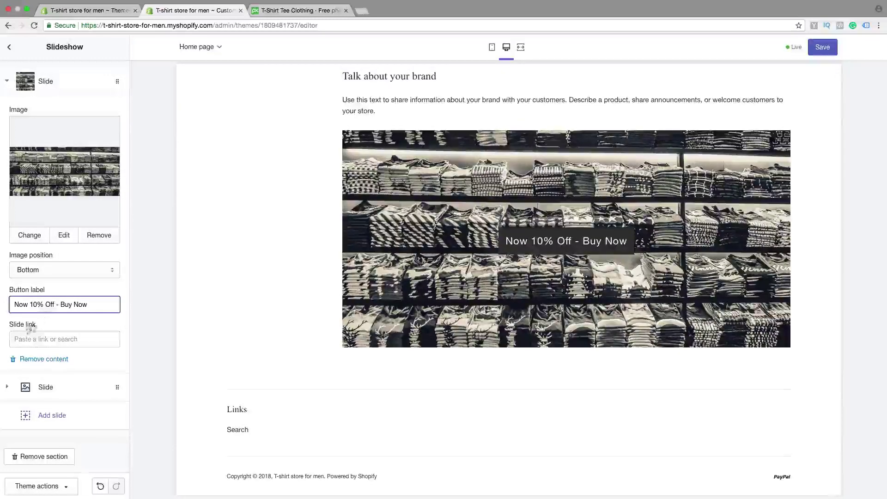
Link the first slide to Products > All Products.
click(24, 339)
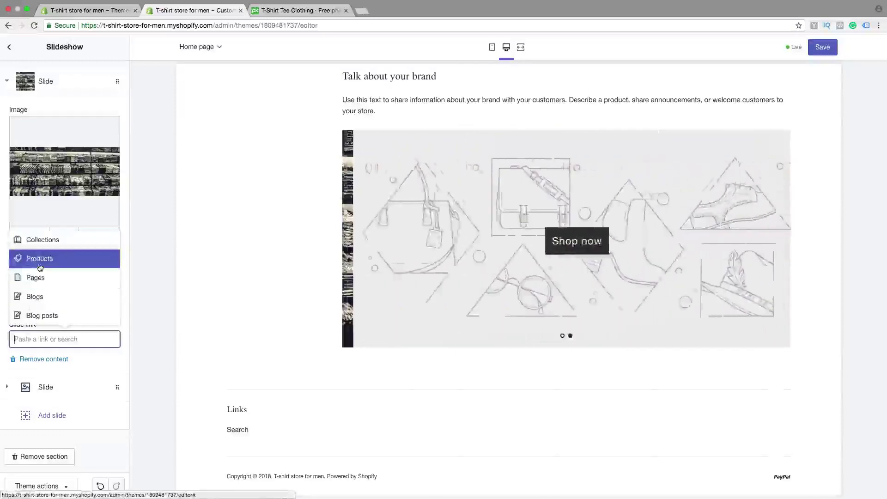
click(39, 258)
click(42, 313)
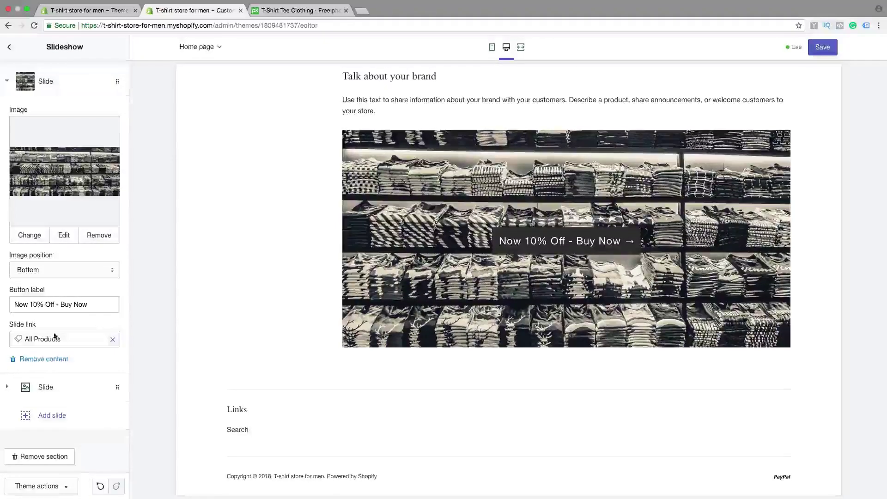
Upload the colourful stacked t-shirts photo and use it as the second slide's image.
click(46, 388)
click(65, 205)
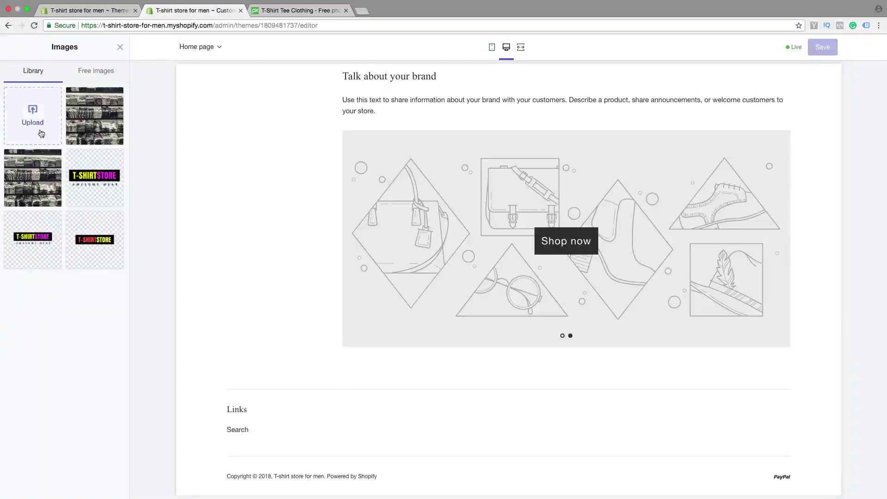
click(37, 128)
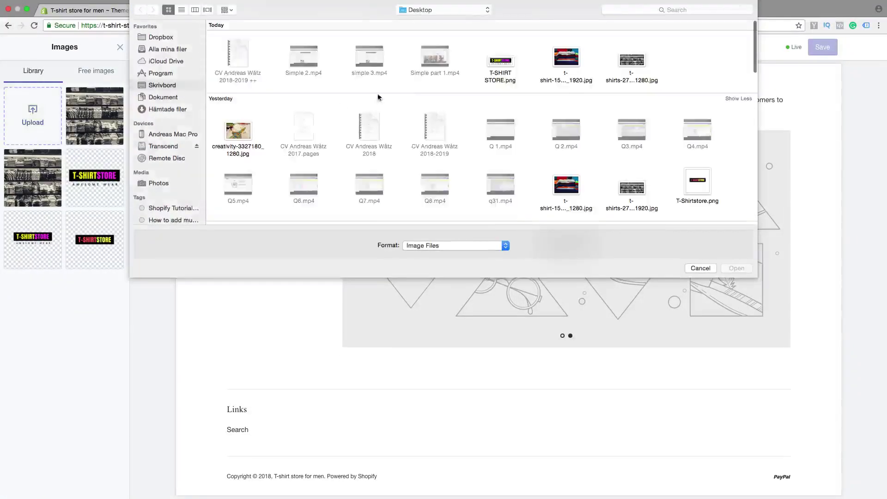
click(573, 58)
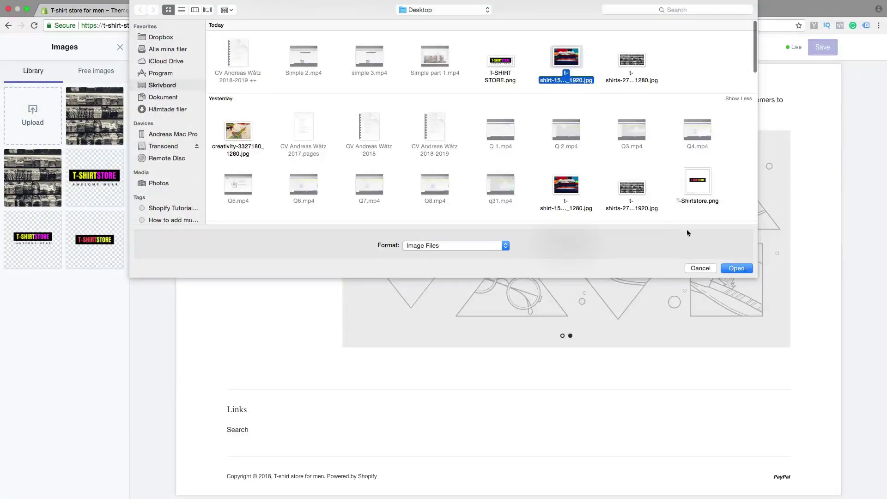
click(734, 269)
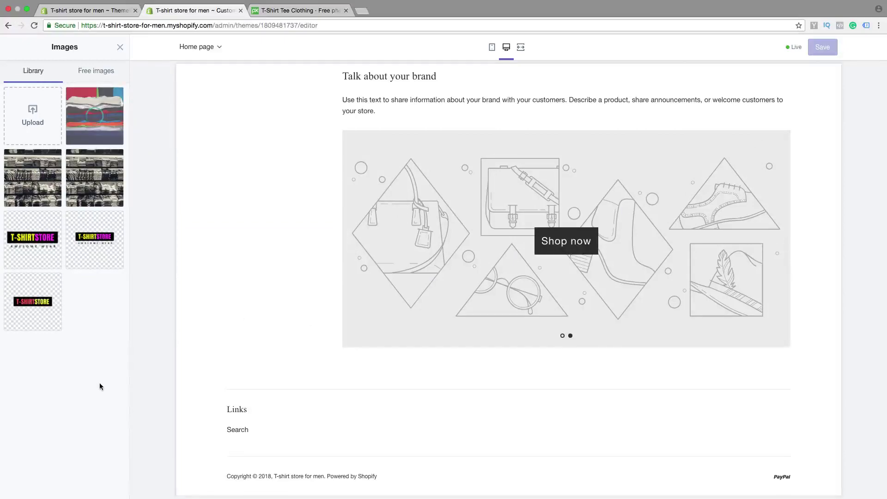
click(109, 486)
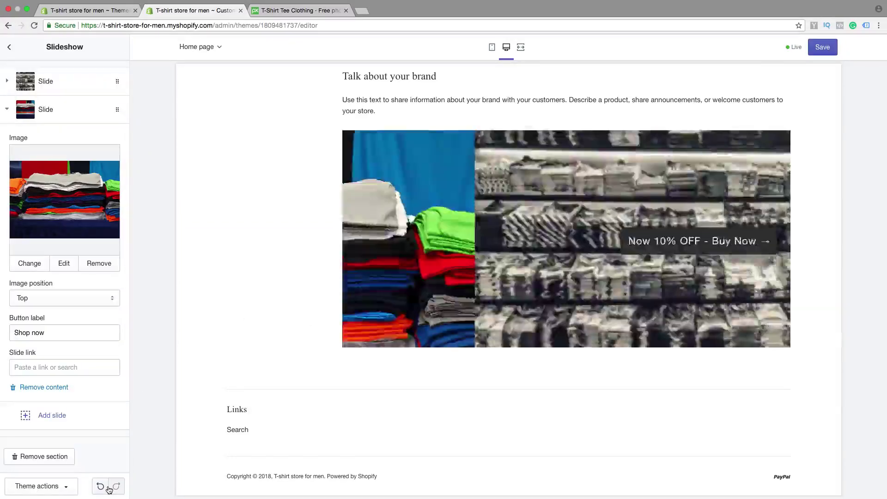
Enter 'Colourful T-shirts' as the second image's alt text, fixing the spelling, and save.
click(64, 263)
click(480, 232)
text(Color)
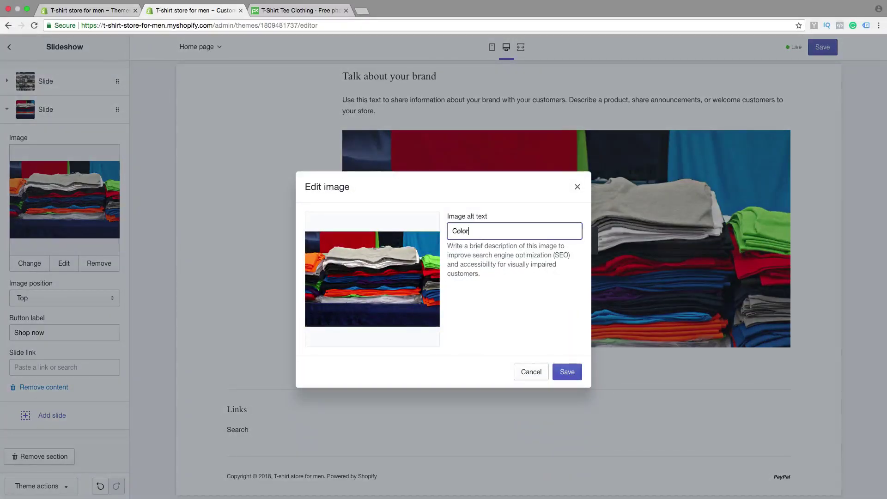
text(ful T)
text(-shirts)
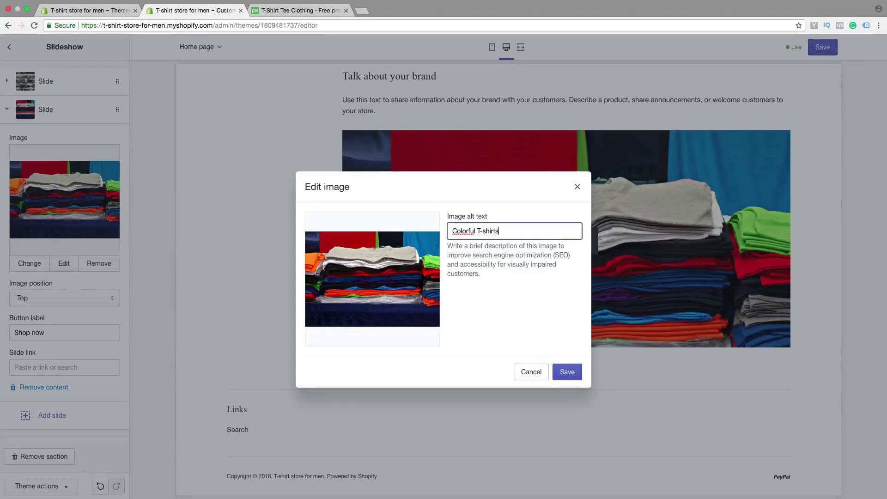
right_click(458, 231)
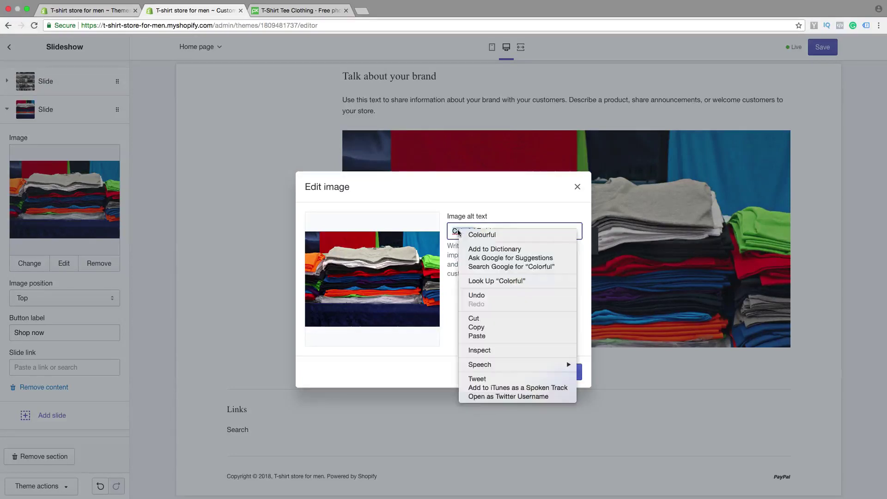
click(464, 234)
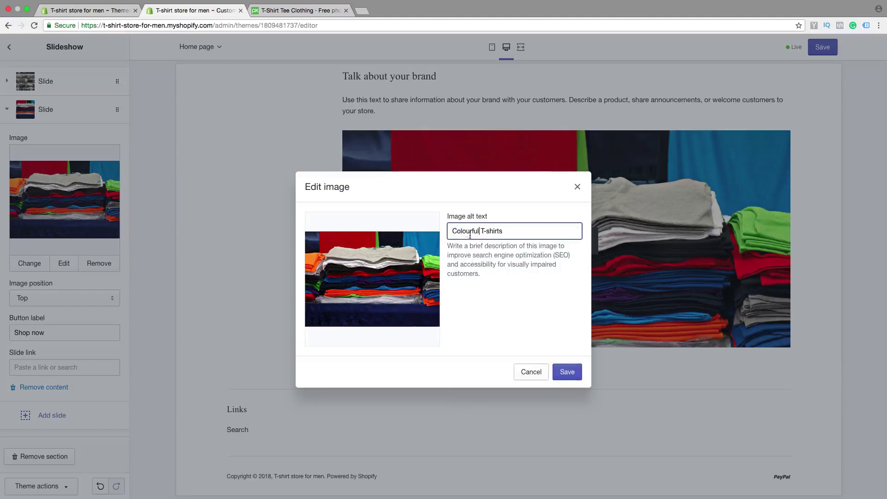
click(567, 371)
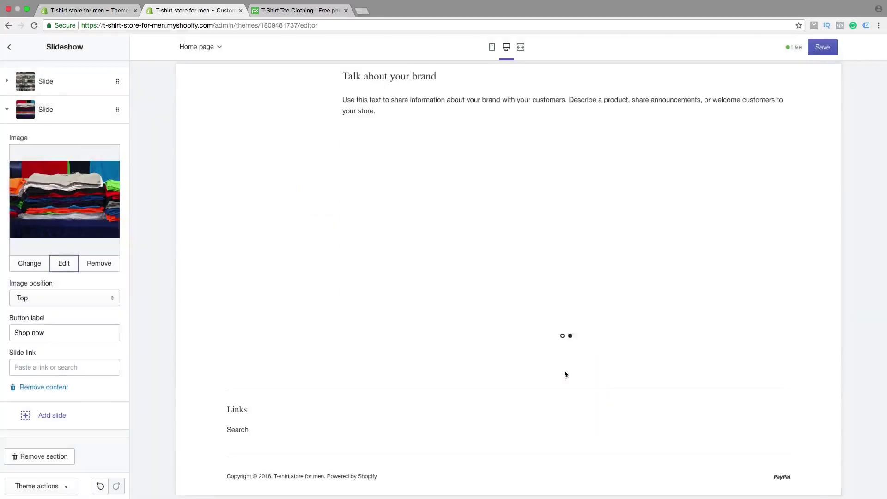
Set the second slide's image position to Middle.
click(56, 298)
key(Escape)
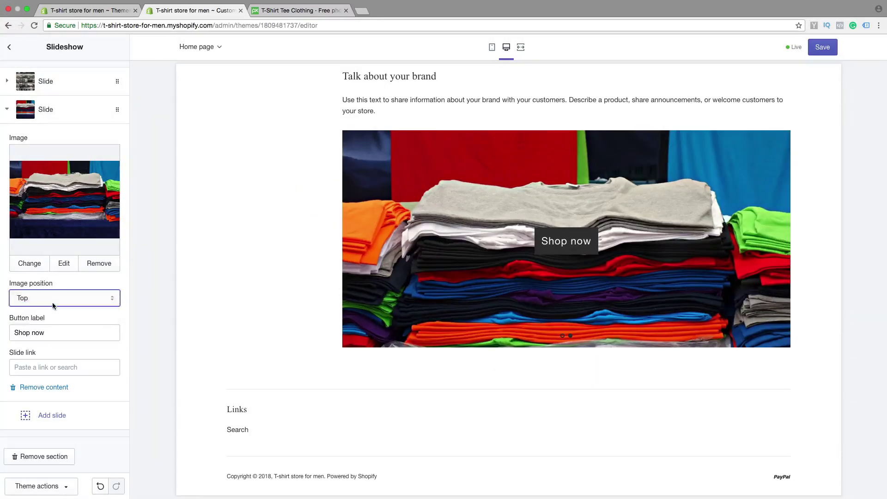
key(Down)
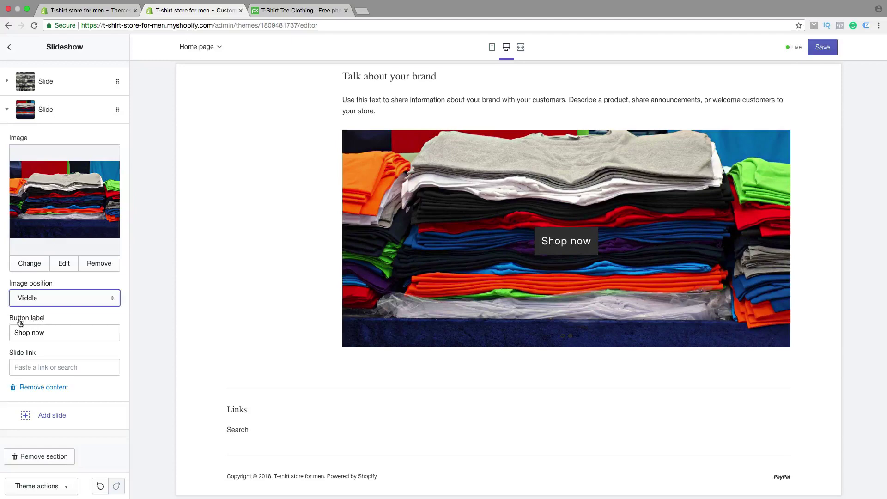
Change the second slide's button label to '10 different colors - Shop Now'.
drag(51, 333, 8, 334)
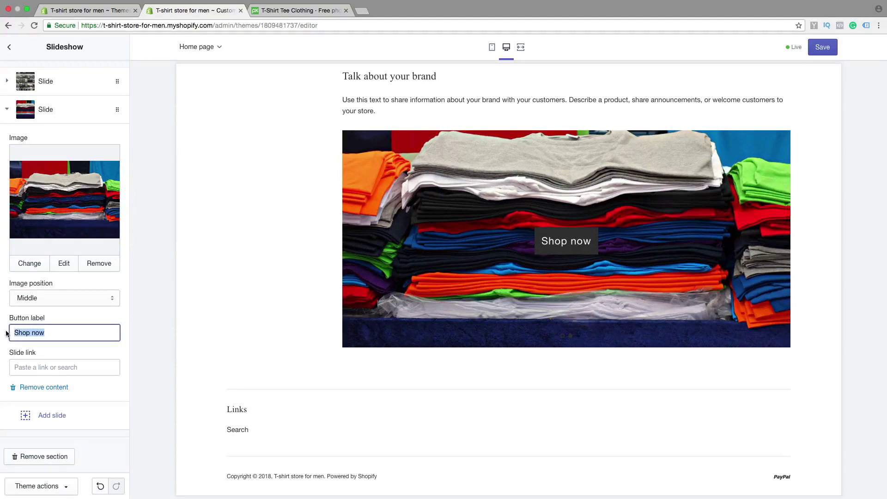
key(BackSpace)
text(0 different col)
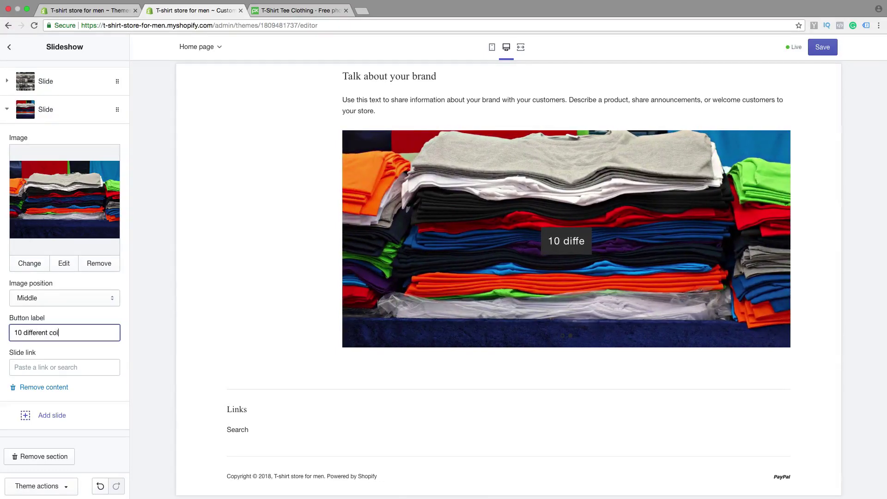
text(ors - Sho)
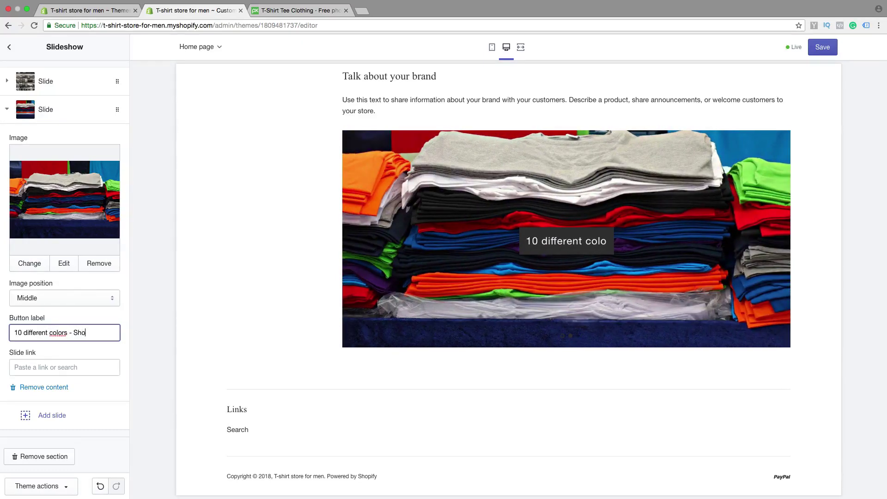
text(p N)
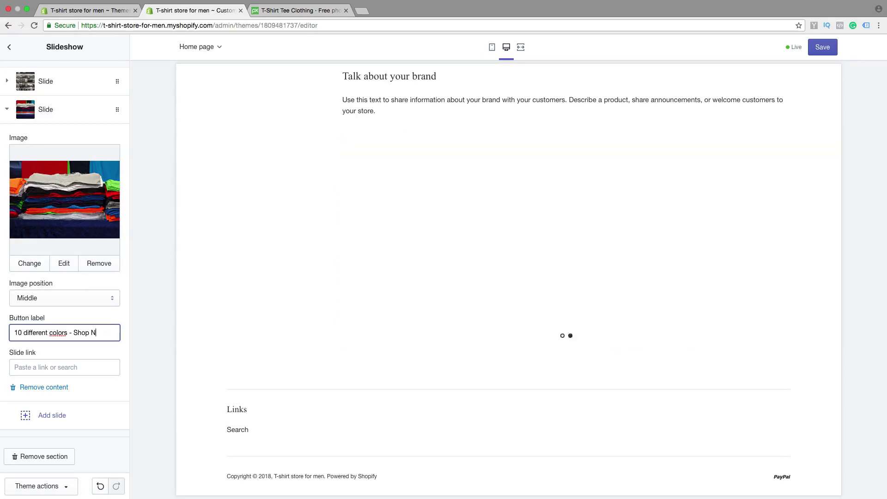
text(Ownow)
key(BackSpace)
key(BackSpace)
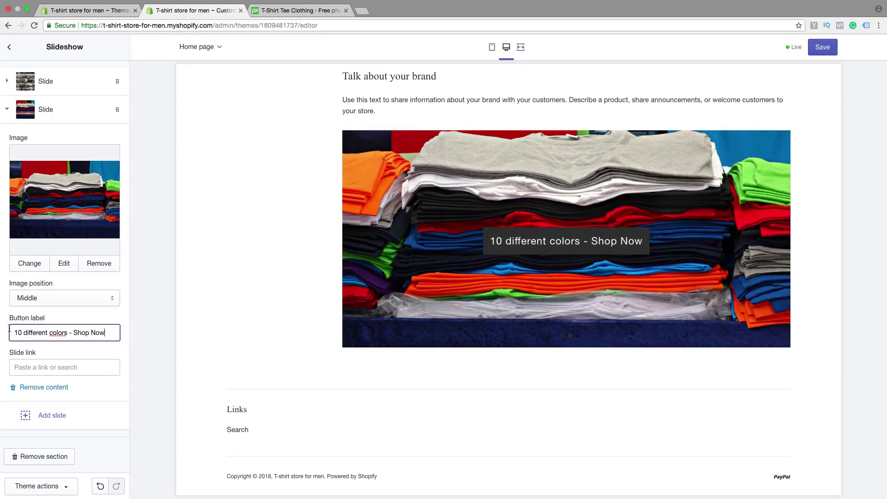
Link the second slide to Products > All Products.
click(41, 367)
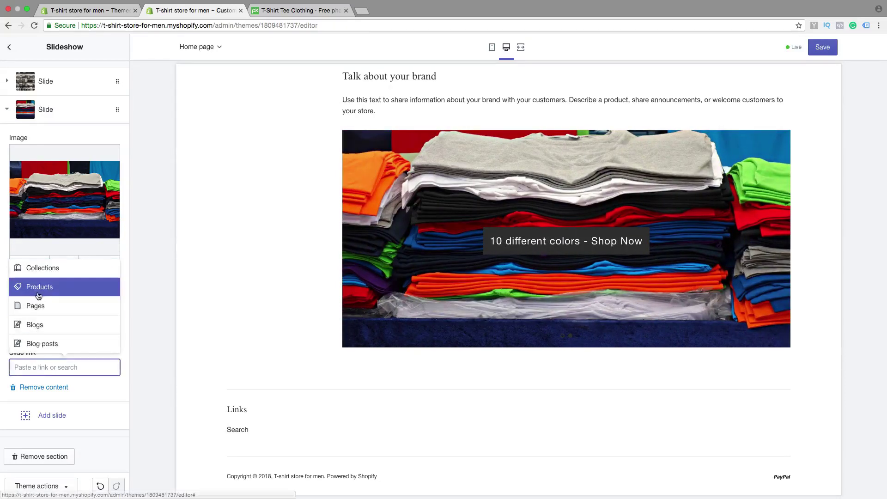
click(41, 288)
click(40, 338)
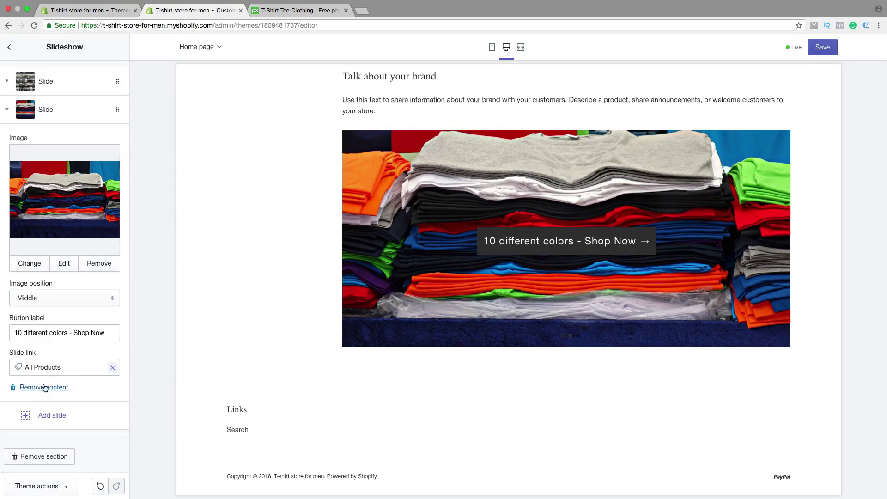
Make the slideshow 510 px tall, leaving the slide interval at 7 seconds.
scroll(47, 385, up, 5)
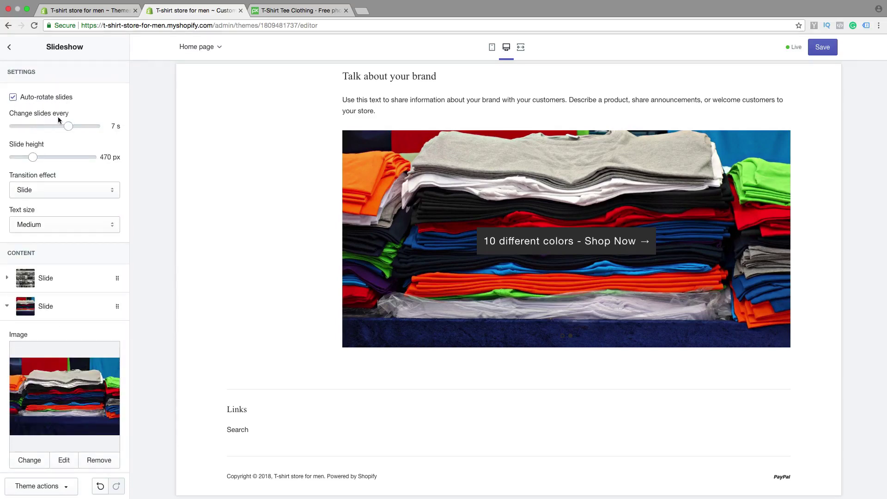
drag(68, 125, 13, 126)
mouse_move(13, 126)
mouse_down()
mouse_move(100, 133)
mouse_move(68, 127)
mouse_up()
mouse_move(32, 157)
mouse_down()
mouse_move(77, 158)
mouse_move(32, 159)
mouse_up()
drag(34, 158, 37, 158)
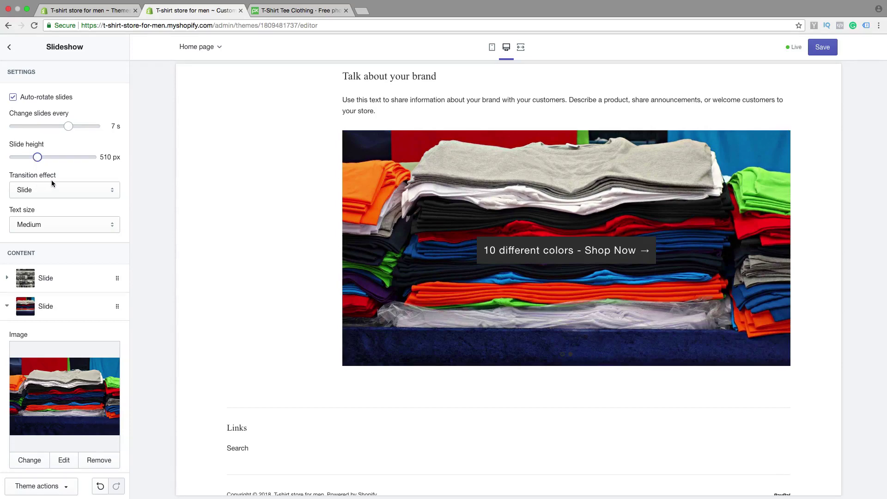
Preview the Fade transition, then keep the Slide transition.
click(43, 189)
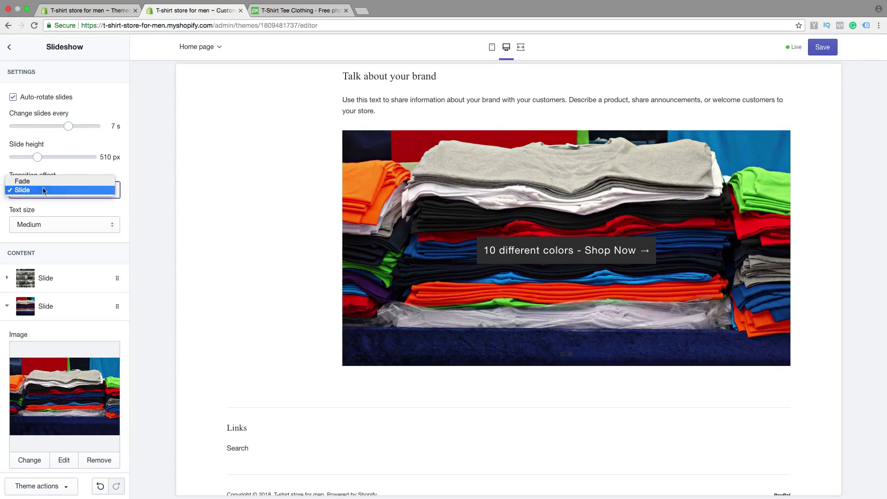
click(45, 182)
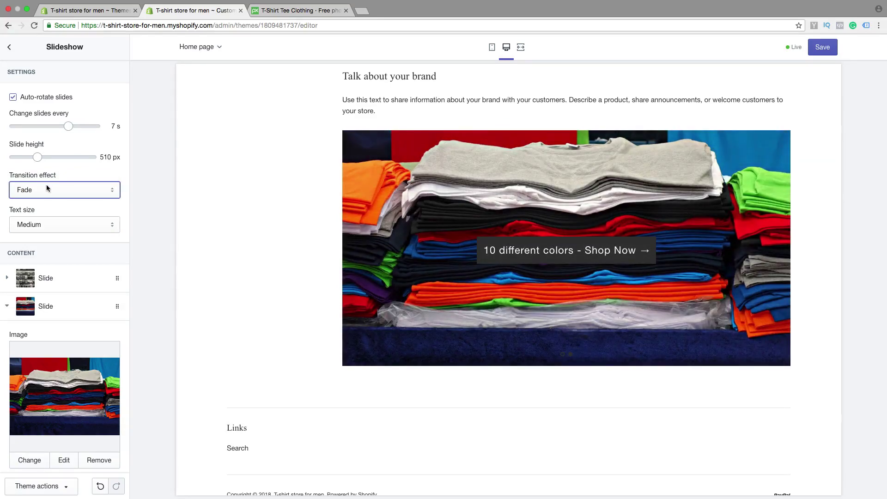
click(46, 189)
click(42, 197)
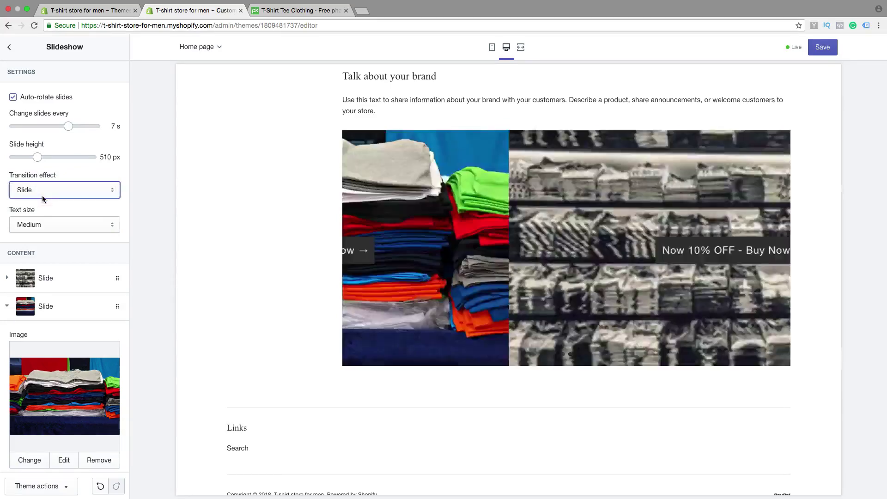
Set the slideshow caption text size to Large after previewing other sizes.
click(46, 218)
key(Escape)
click(47, 217)
click(46, 217)
click(51, 225)
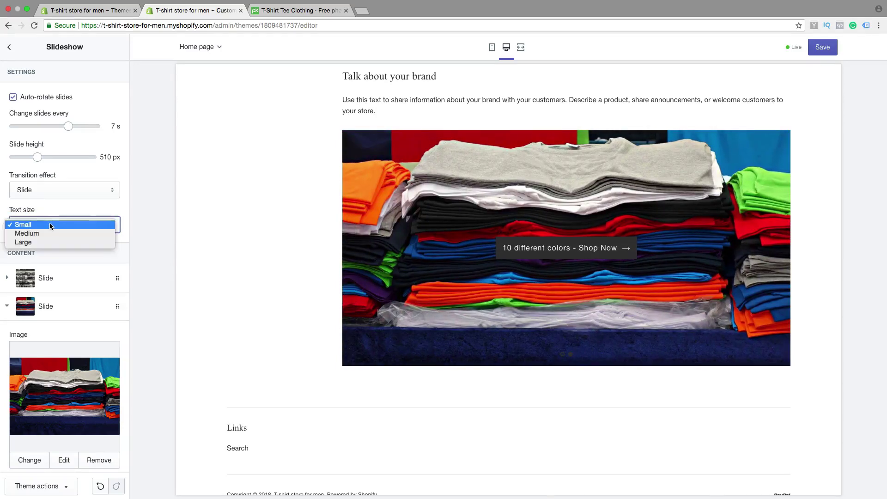
click(48, 232)
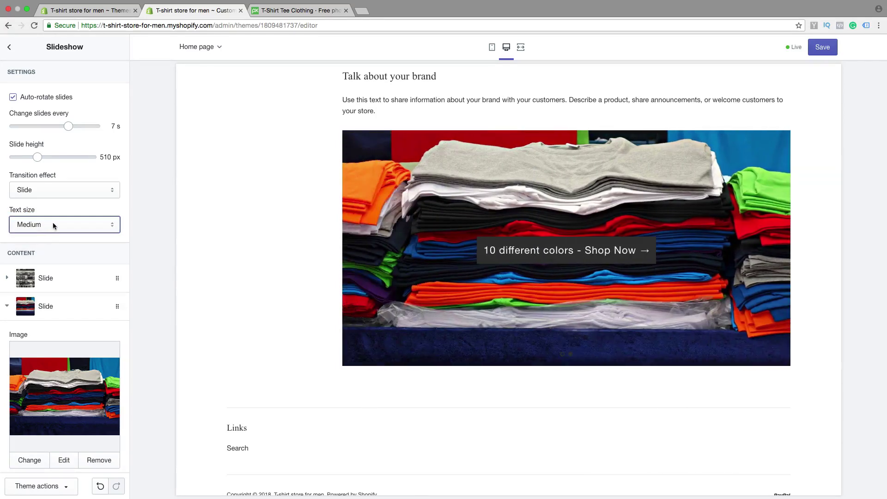
click(52, 225)
click(46, 233)
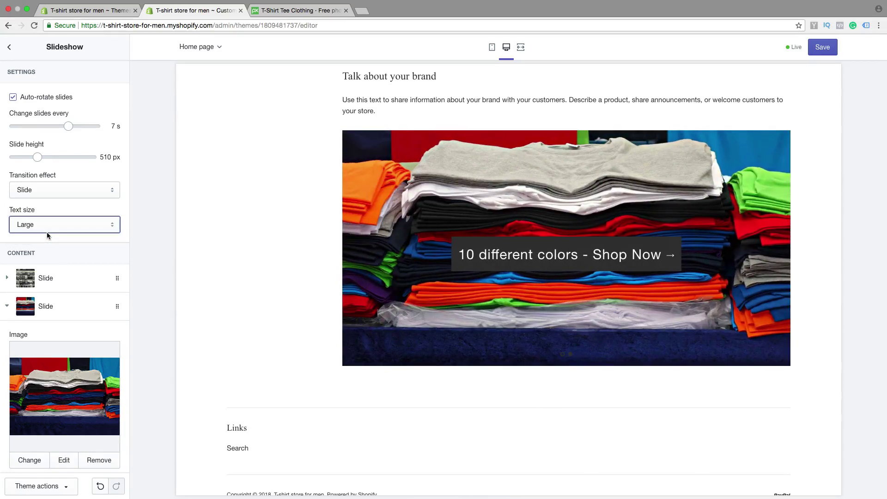
scroll(64, 228, down, 1)
scroll(64, 229, down, 2)
scroll(64, 229, down, 5)
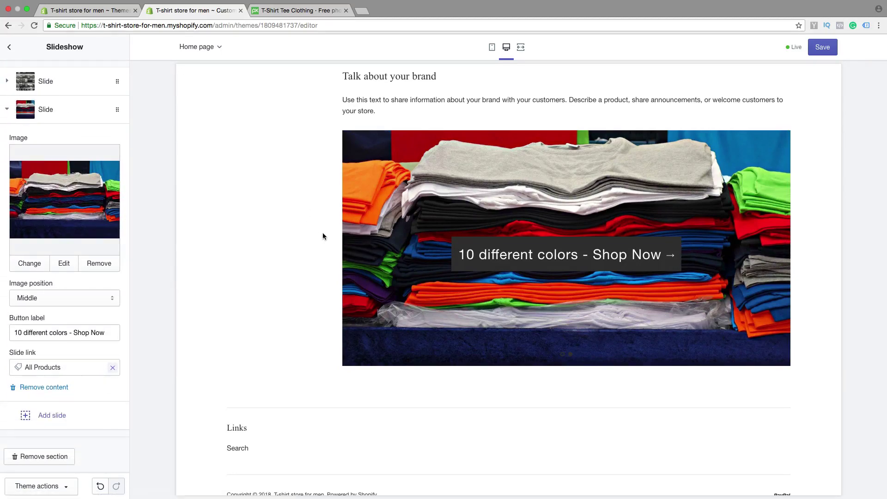
Save the slideshow settings and return to the homepage sections list.
click(824, 50)
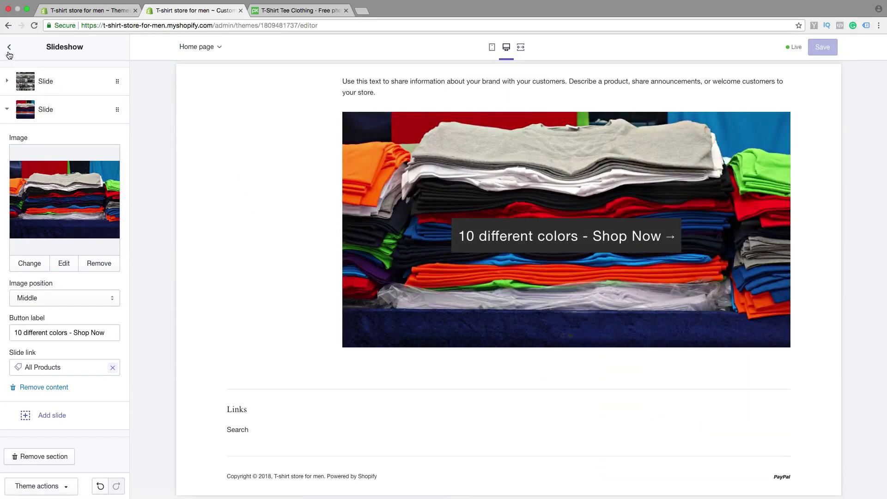
click(10, 48)
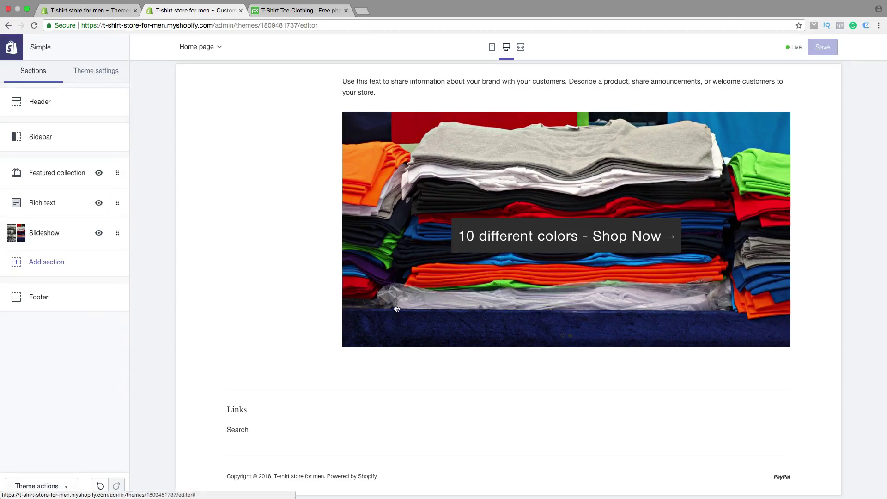
scroll(383, 315, down, 5)
scroll(382, 315, down, 2)
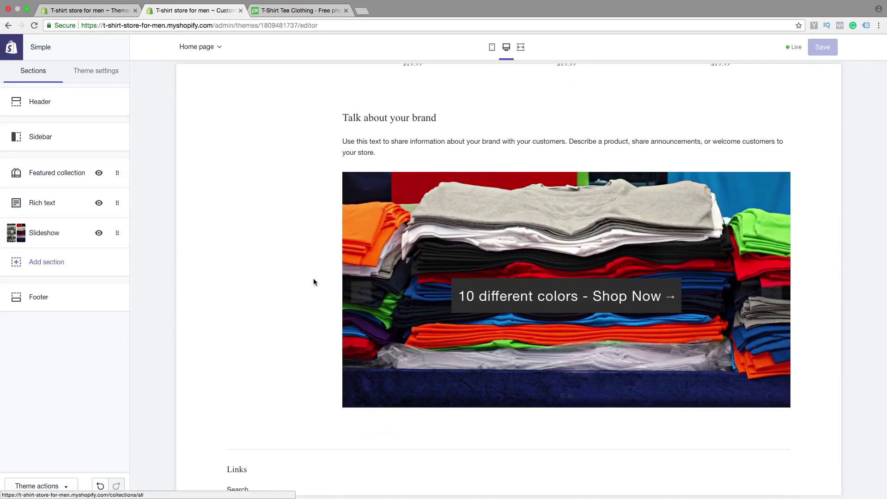
scroll(313, 279, up, 4)
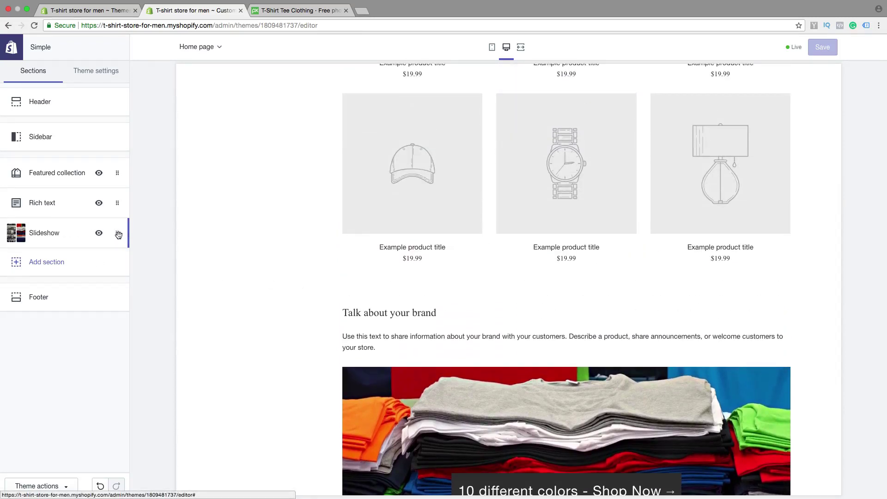
Move the Slideshow section above Rich text, right after the featured collection.
drag(118, 234, 117, 205)
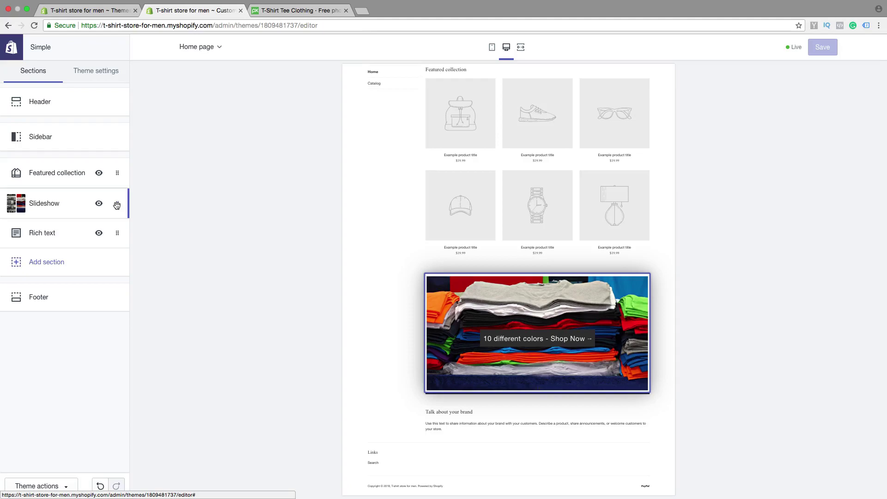
scroll(231, 231, up, 5)
scroll(232, 231, up, 5)
scroll(231, 234, down, 10)
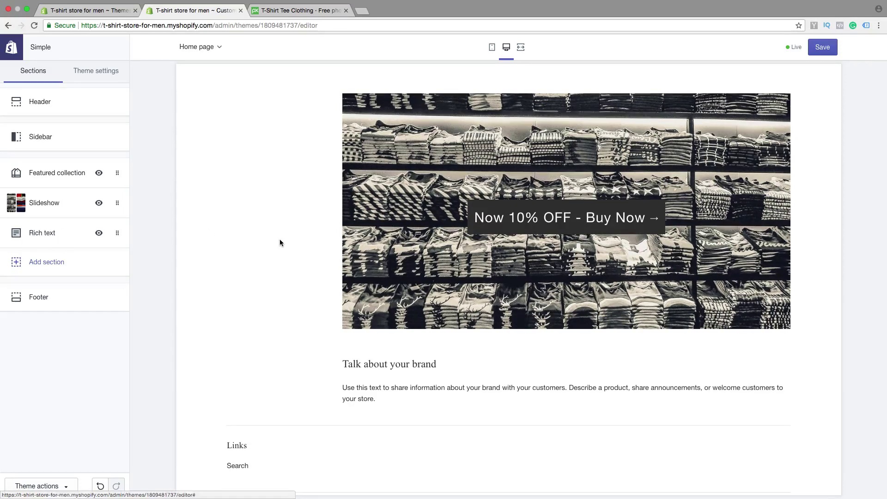
scroll(279, 239, up, 5)
scroll(279, 241, up, 5)
scroll(280, 241, down, 5)
scroll(280, 241, down, 5)
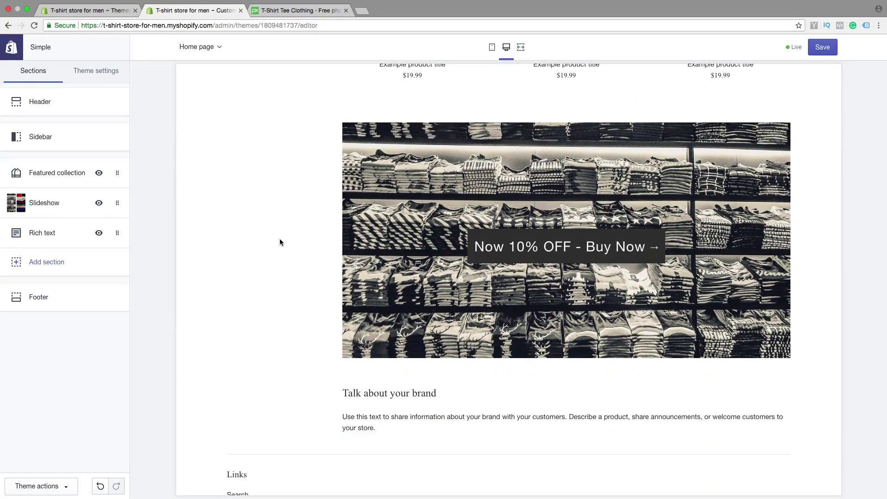